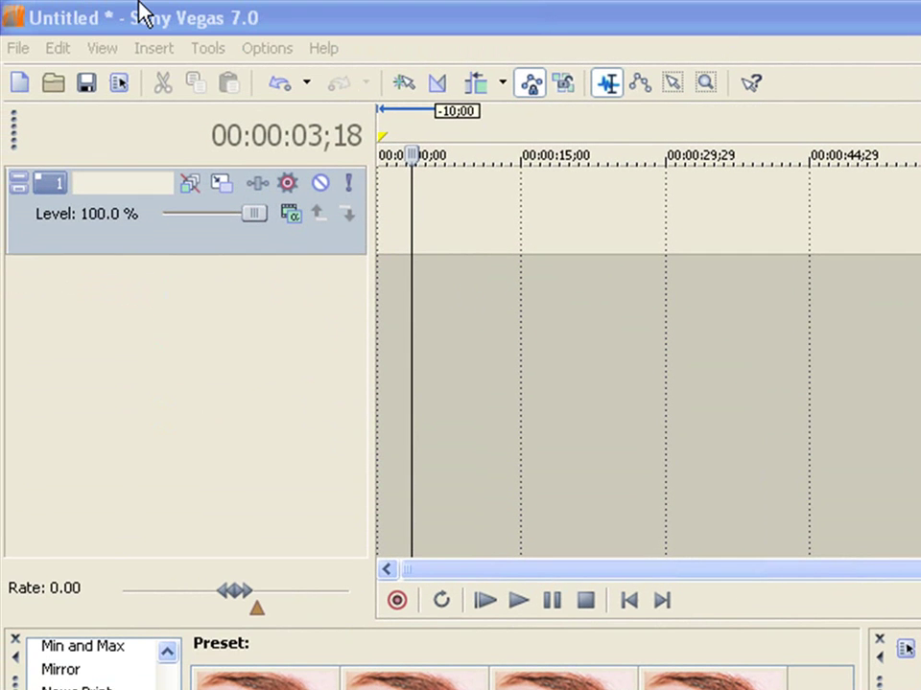
# Open the View menu, dismiss it, then reopen it at the Media Generators option
pyautogui.click(111, 53)
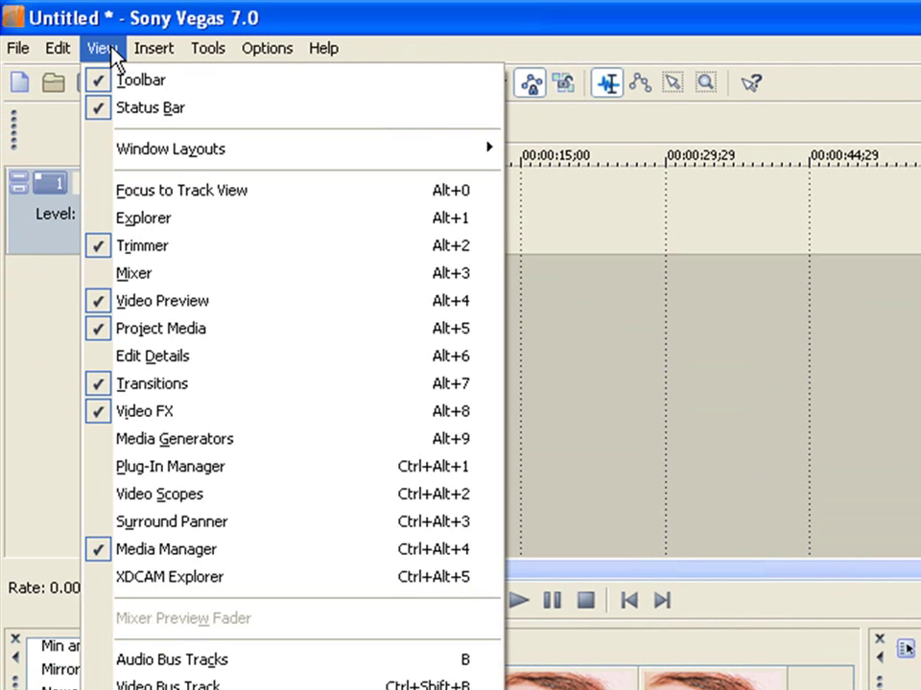
pyautogui.click(110, 52)
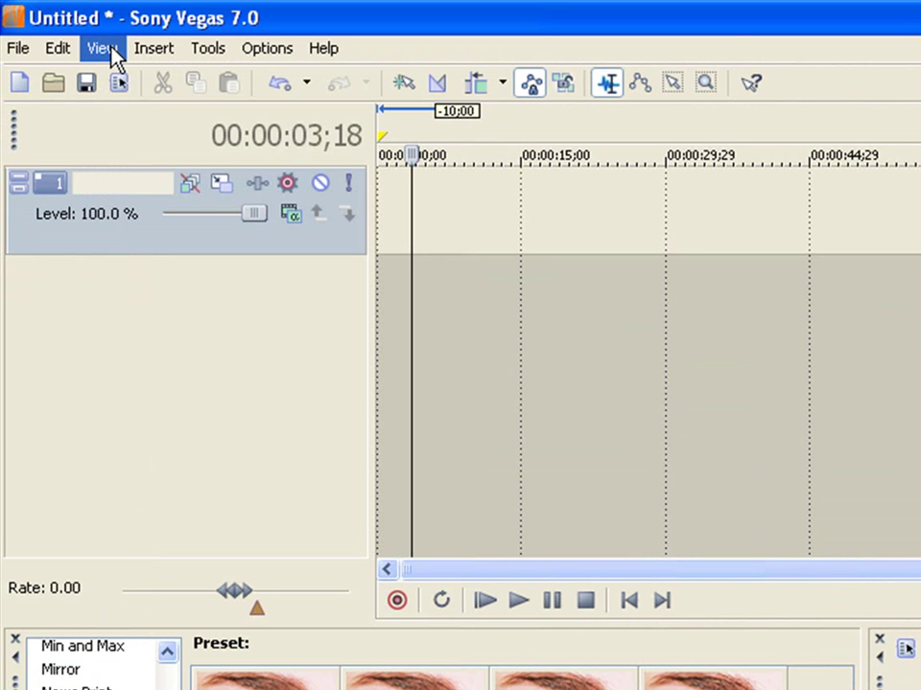
pyautogui.click(110, 53)
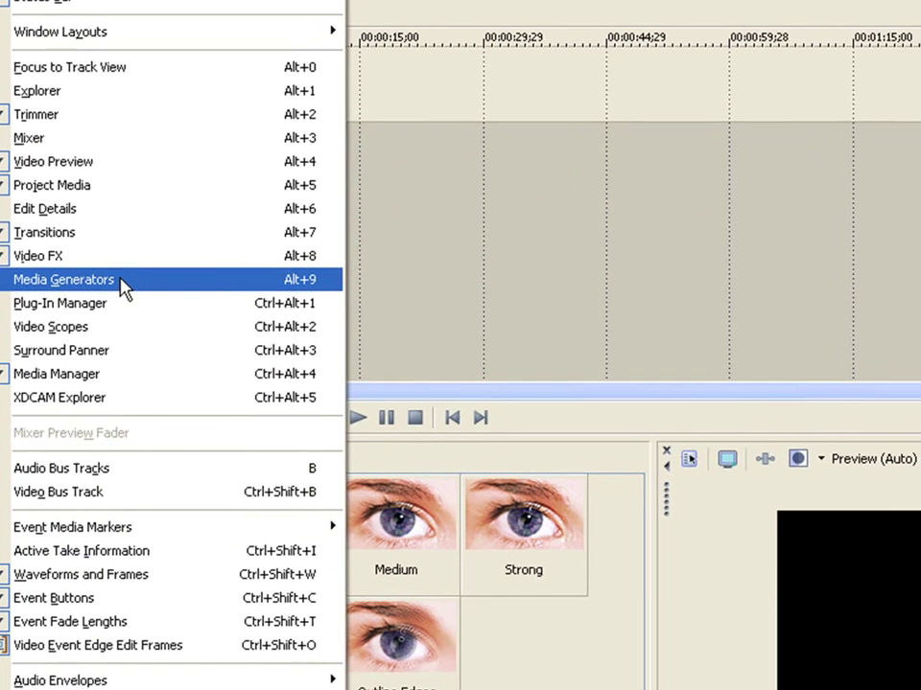
# Drag the Noise Texture 'Standard Turbulence' preset onto the start of the video track
pyautogui.click(119, 281)
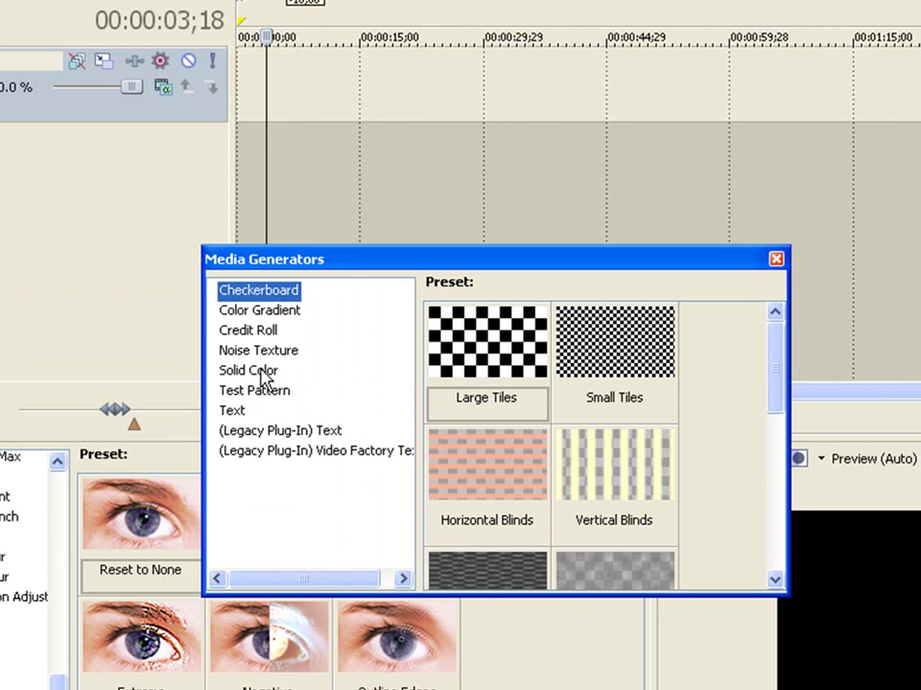
pyautogui.click(262, 351)
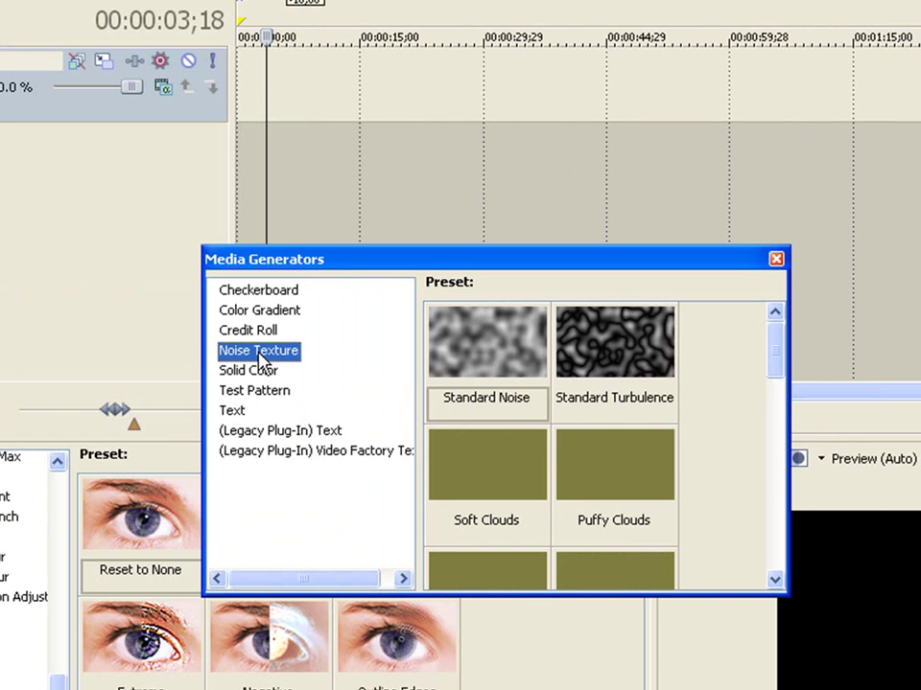
pyautogui.scroll(-1, 781, 354)
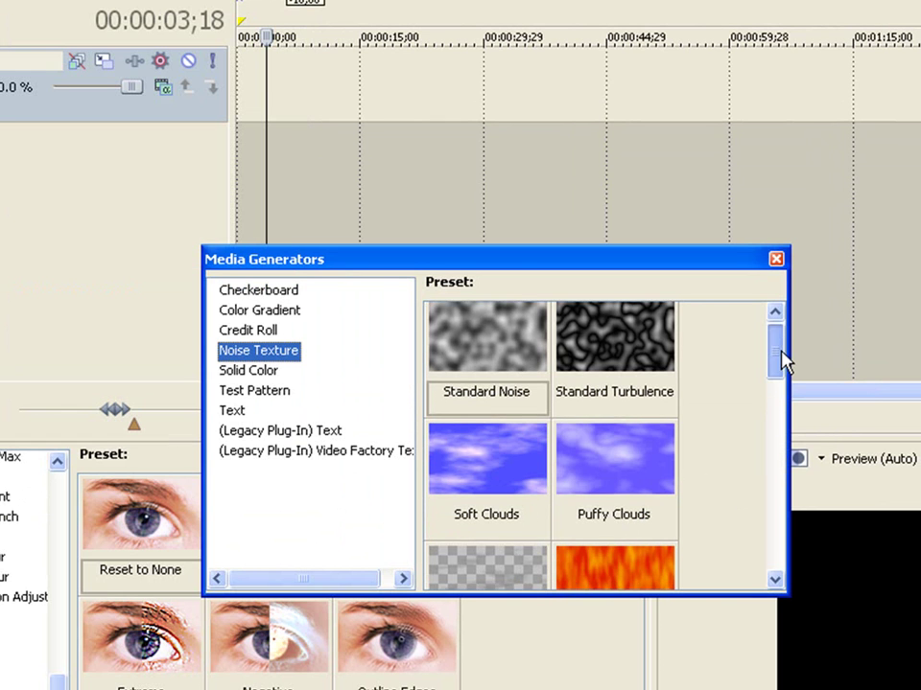
pyautogui.moveTo(782, 360); pyautogui.dragTo(776, 322)
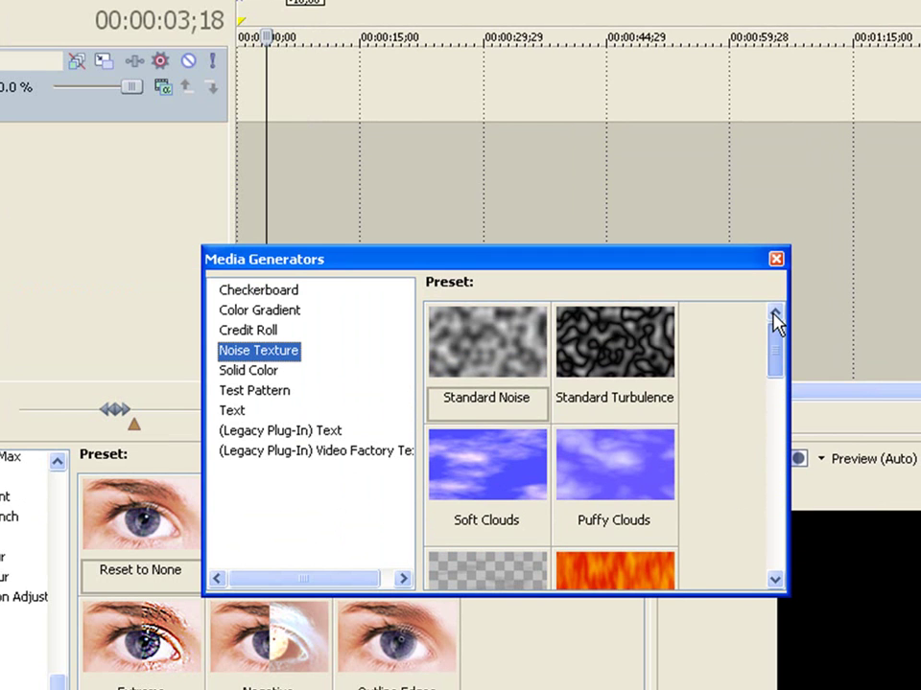
pyautogui.click(625, 353)
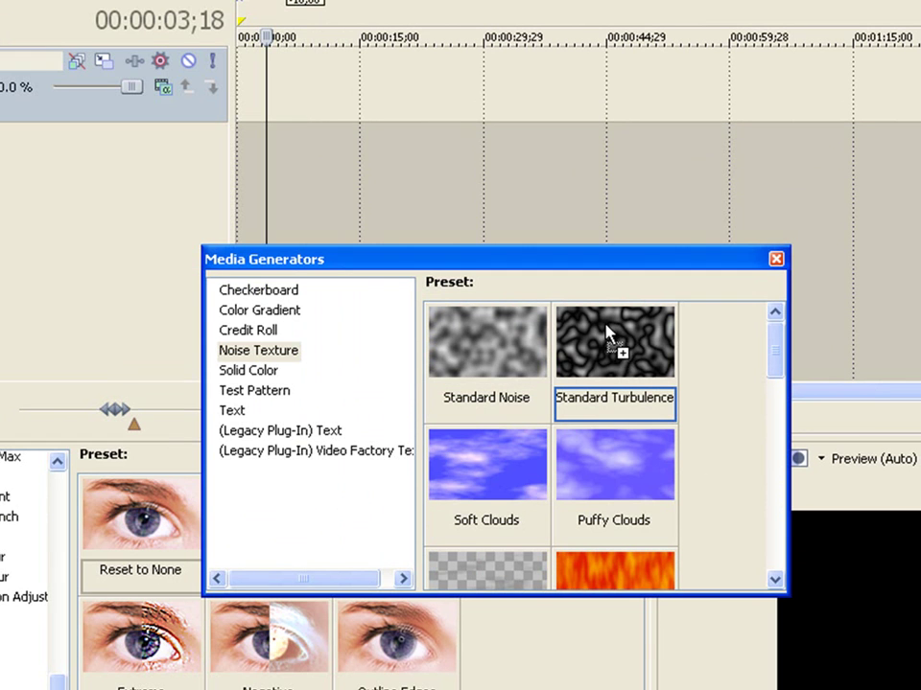
pyautogui.moveTo(606, 331); pyautogui.dragTo(464, 210)
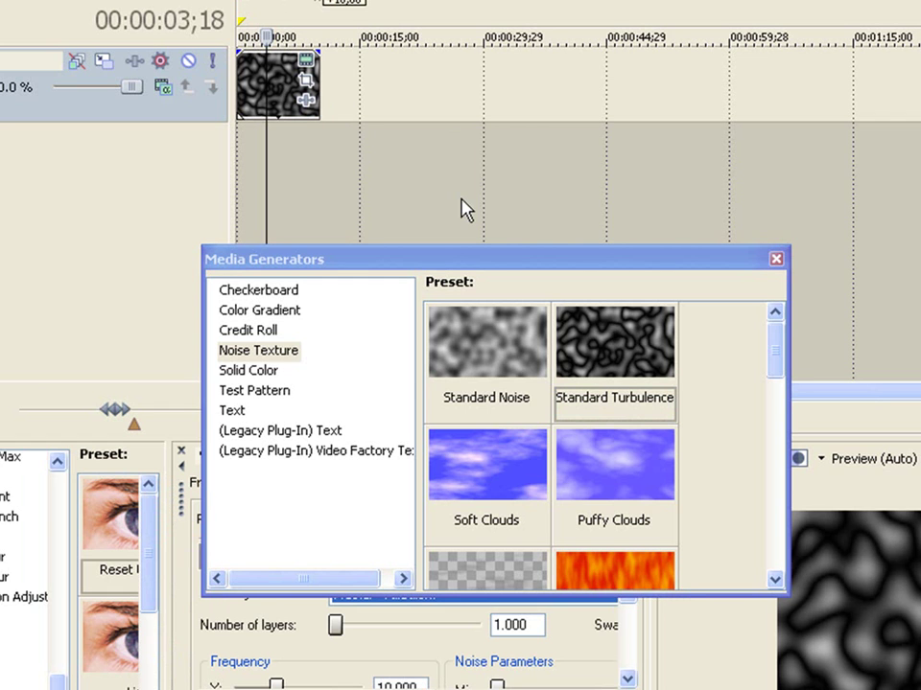
# Close Media Generators and set the noise texture's Color A to pure red, Color B cyan
pyautogui.click(776, 260)
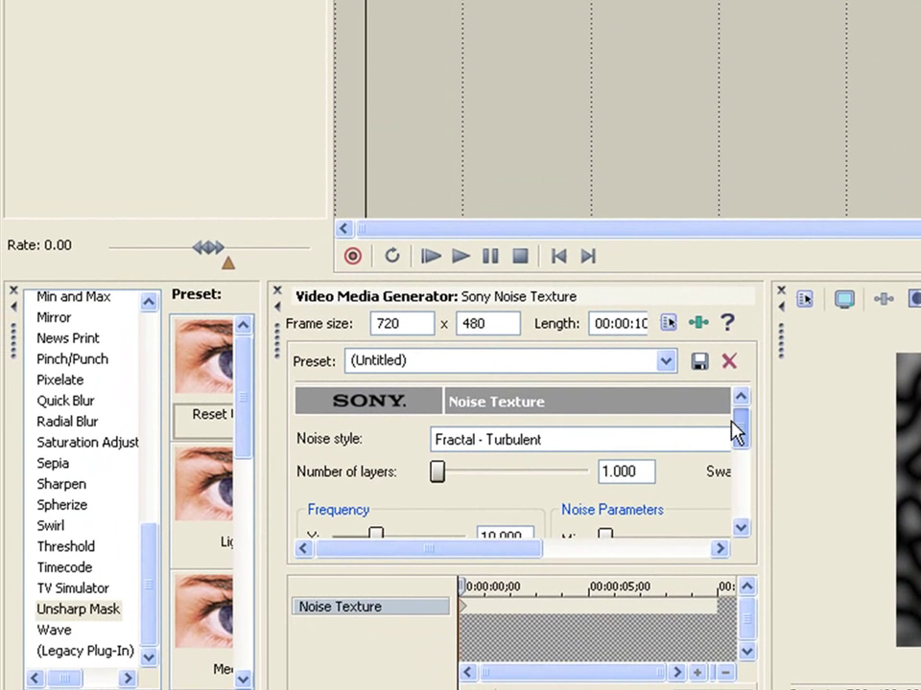
pyautogui.moveTo(733, 431); pyautogui.dragTo(739, 499)
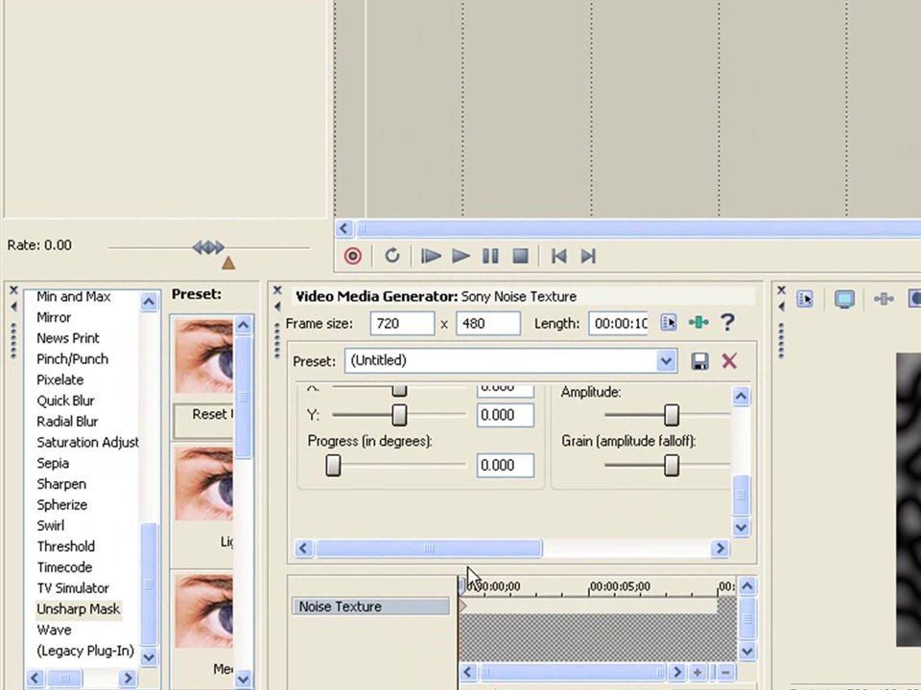
pyautogui.moveTo(467, 567); pyautogui.dragTo(560, 480)
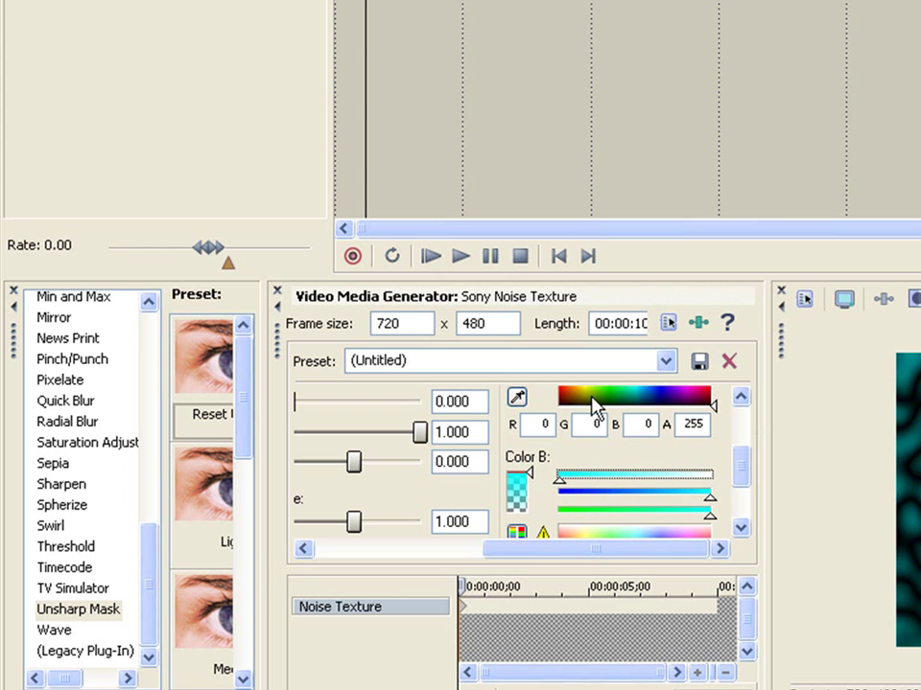
pyautogui.click(566, 395)
pyautogui.moveTo(566, 395); pyautogui.dragTo(544, 395)
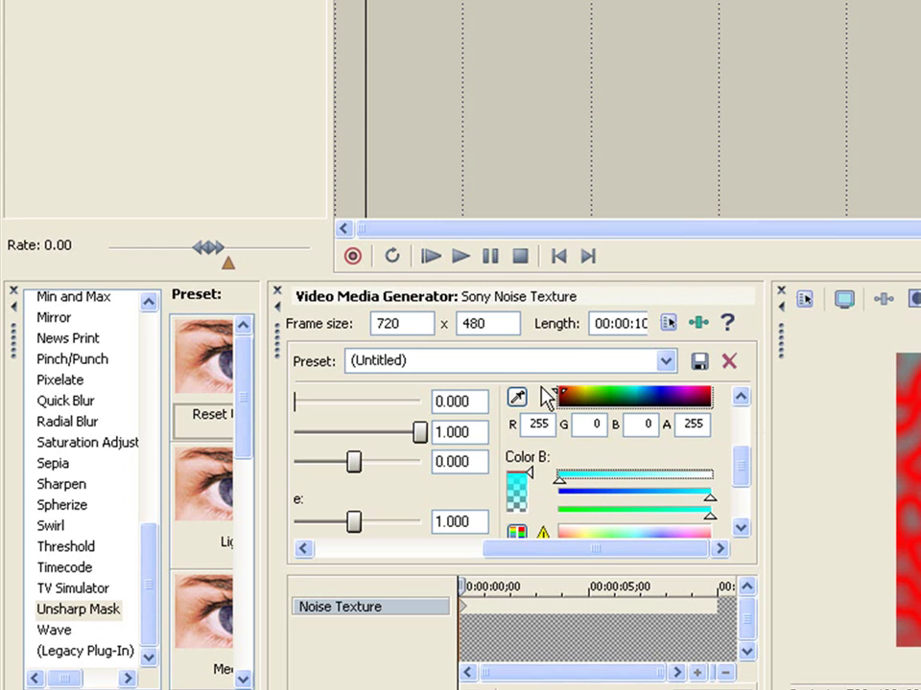
pyautogui.moveTo(740, 470); pyautogui.dragTo(426, 551)
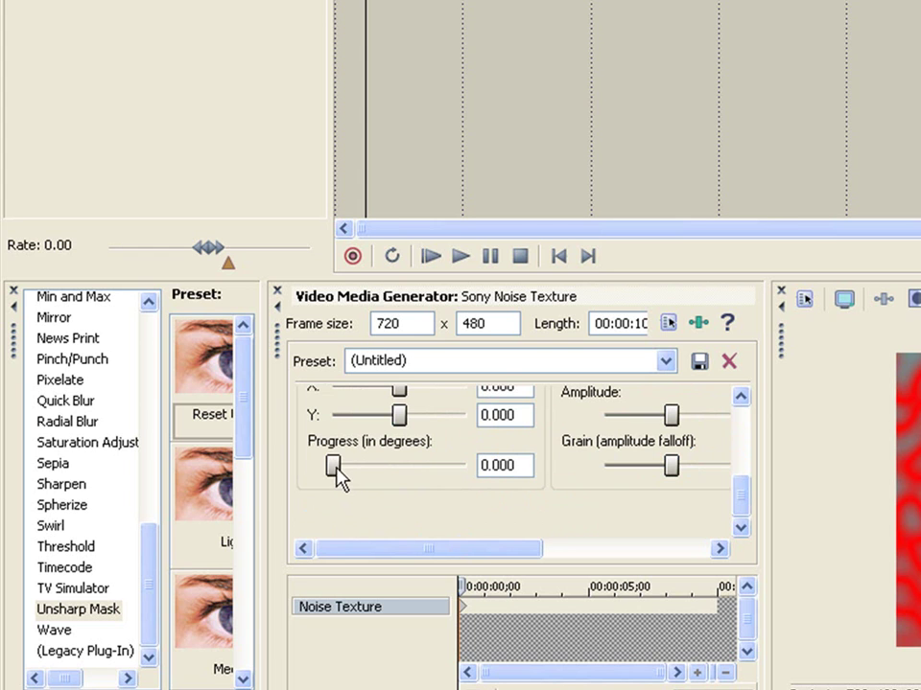
pyautogui.moveTo(338, 480)
pyautogui.mouseDown()
pyautogui.moveTo(488, 476)
pyautogui.moveTo(333, 473)
pyautogui.mouseUp()
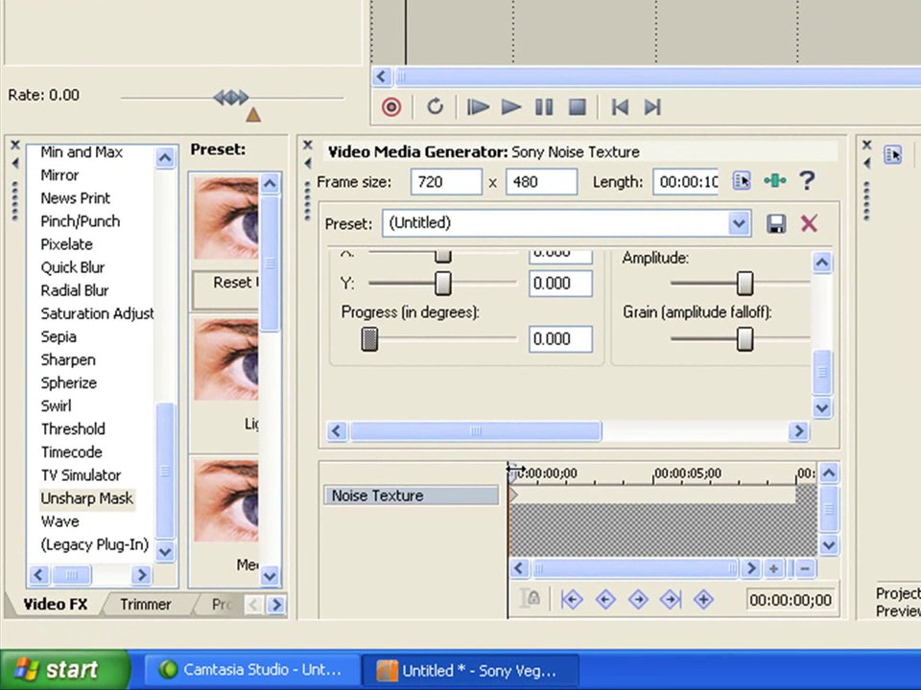
# Add a 00:00:10;00 keyframe with Progress 10.000 and a slightly lower Grain falloff
pyautogui.click(529, 473)
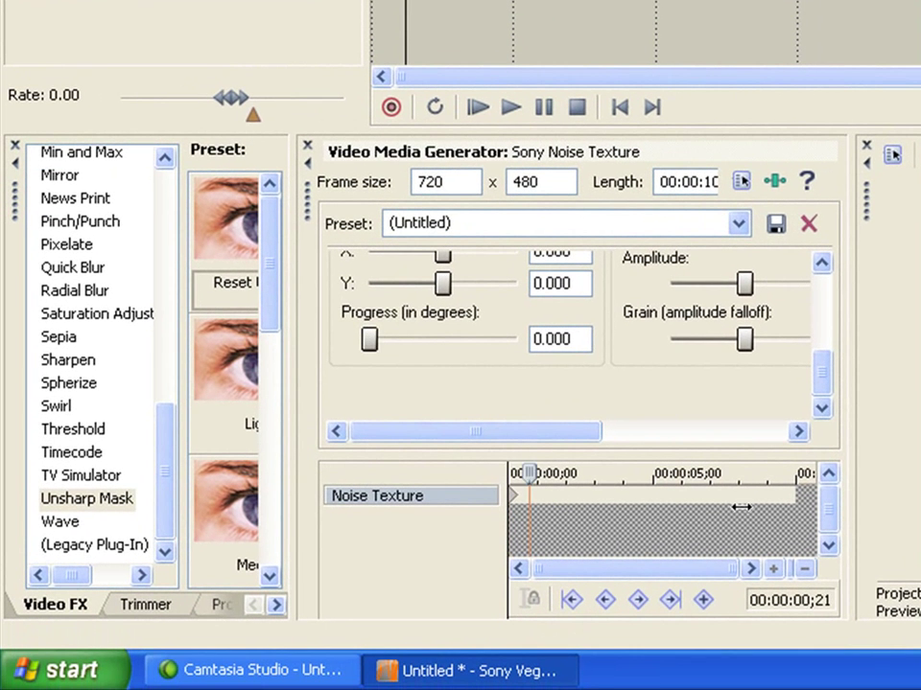
pyautogui.press('End')
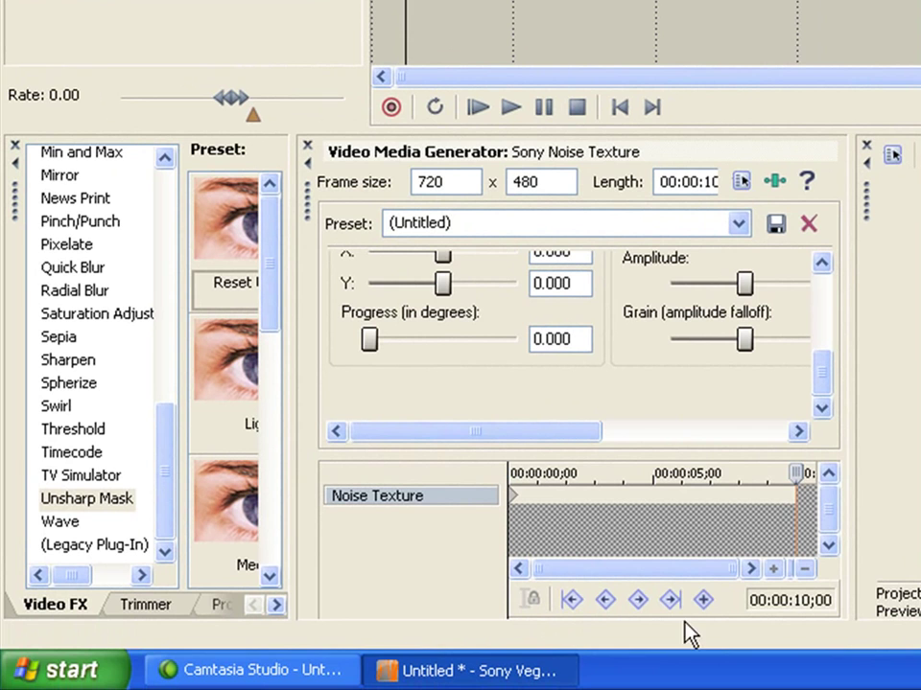
pyautogui.click(706, 600)
pyautogui.click(803, 513)
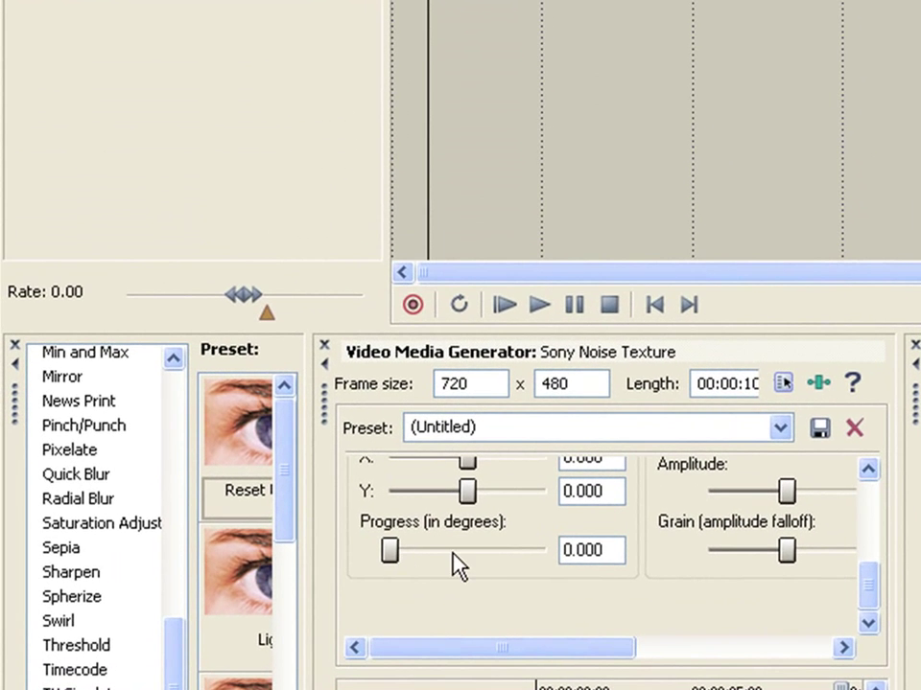
pyautogui.moveTo(449, 505); pyautogui.dragTo(547, 509)
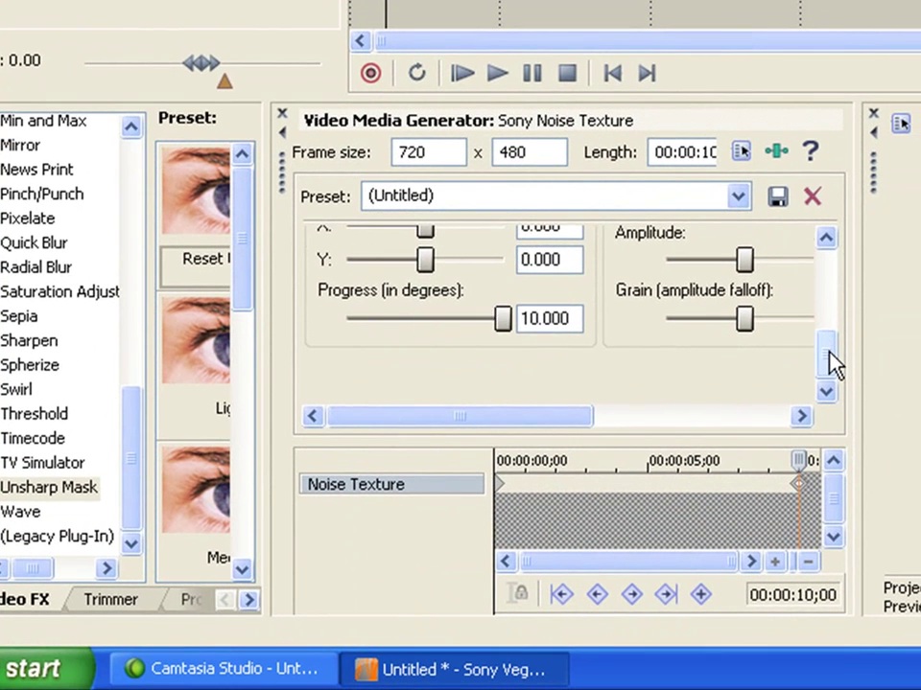
pyautogui.moveTo(832, 365)
pyautogui.mouseDown()
pyautogui.moveTo(828, 278)
pyautogui.moveTo(823, 356)
pyautogui.mouseUp()
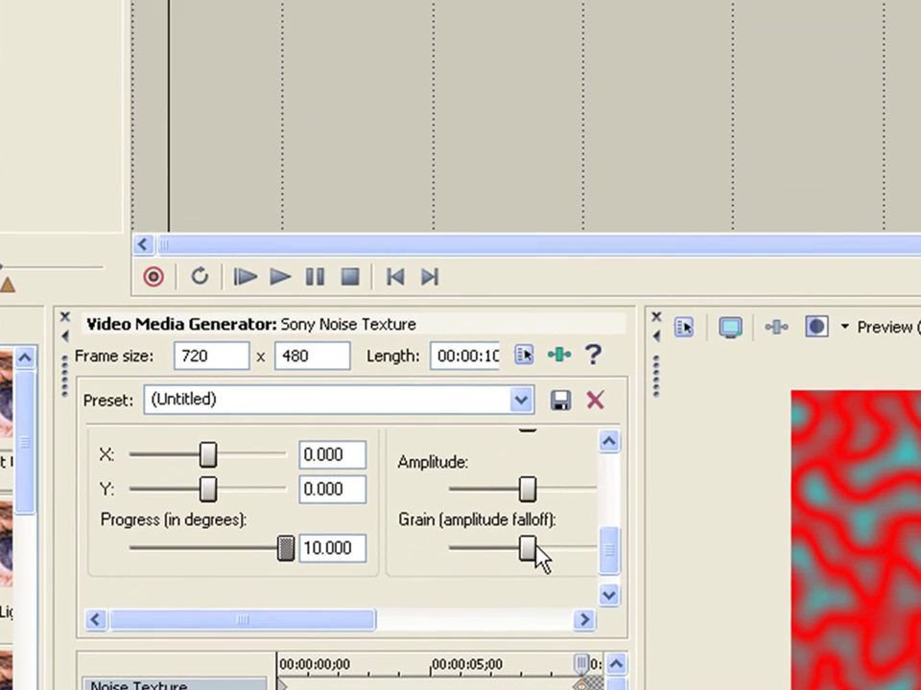
pyautogui.moveTo(534, 546); pyautogui.dragTo(523, 548)
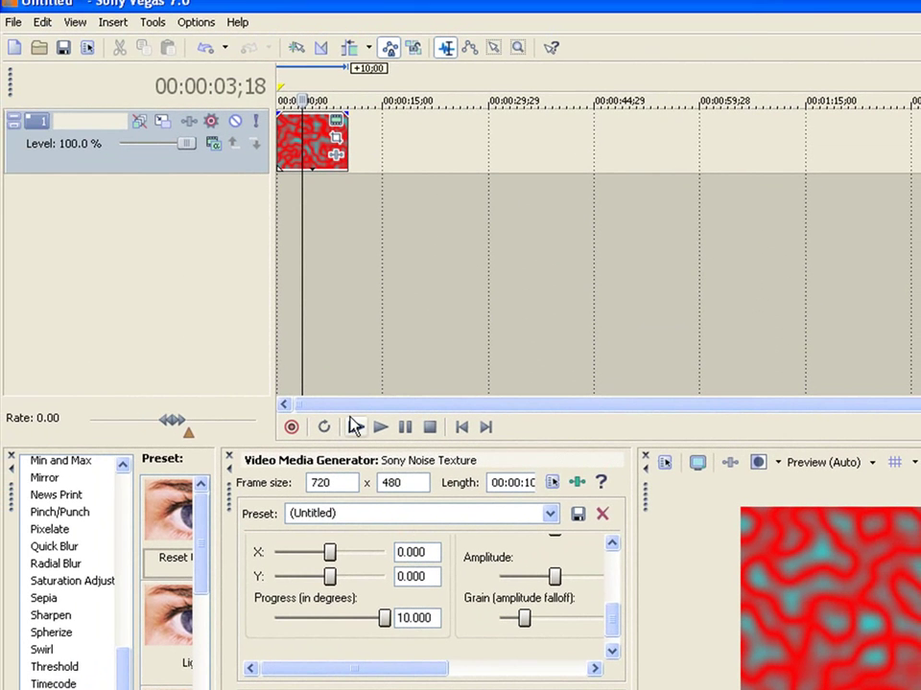
pyautogui.click(357, 430)
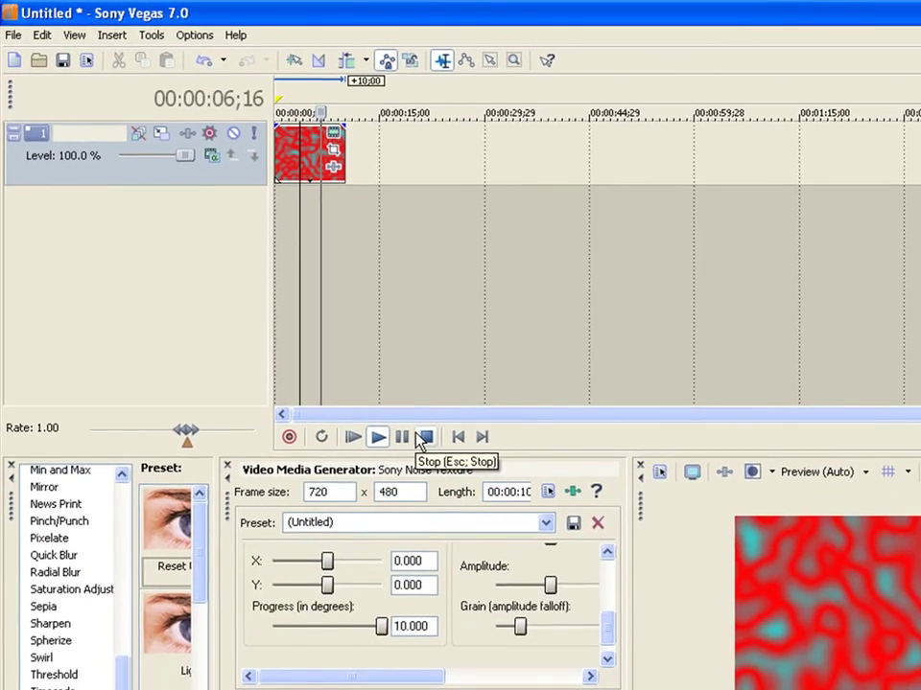
pyautogui.click(422, 436)
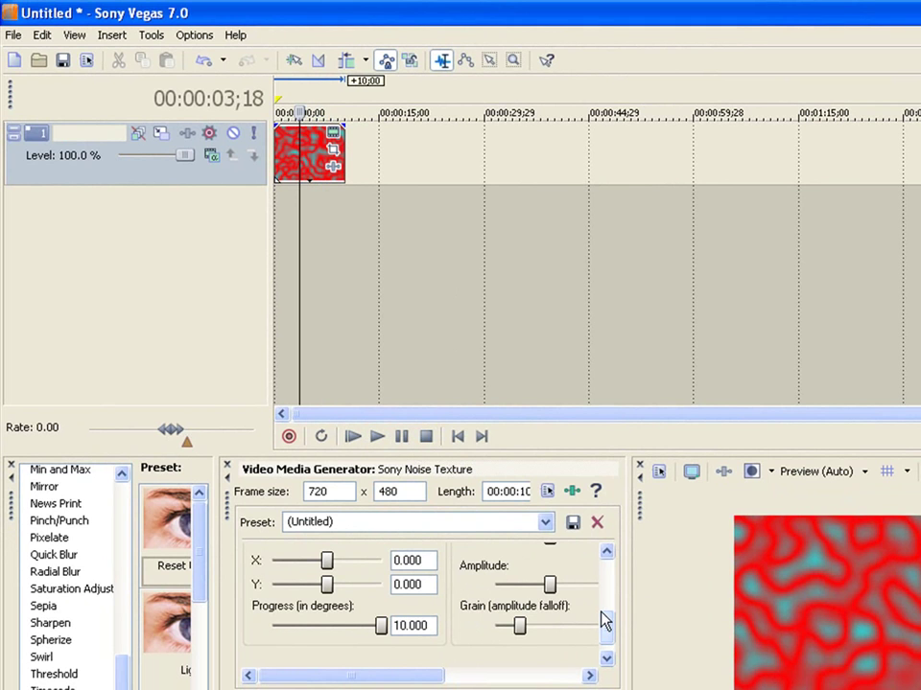
pyautogui.moveTo(610, 635); pyautogui.dragTo(611, 556)
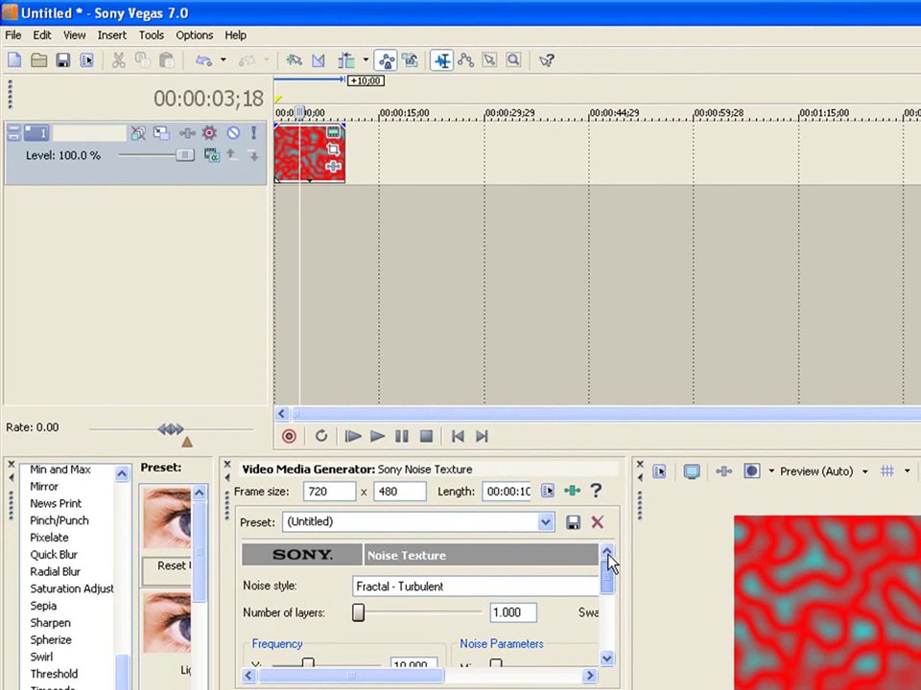
# Drag the Text generator's Heavy Outline preset from Media Generators onto the timeline
pyautogui.click(74, 35)
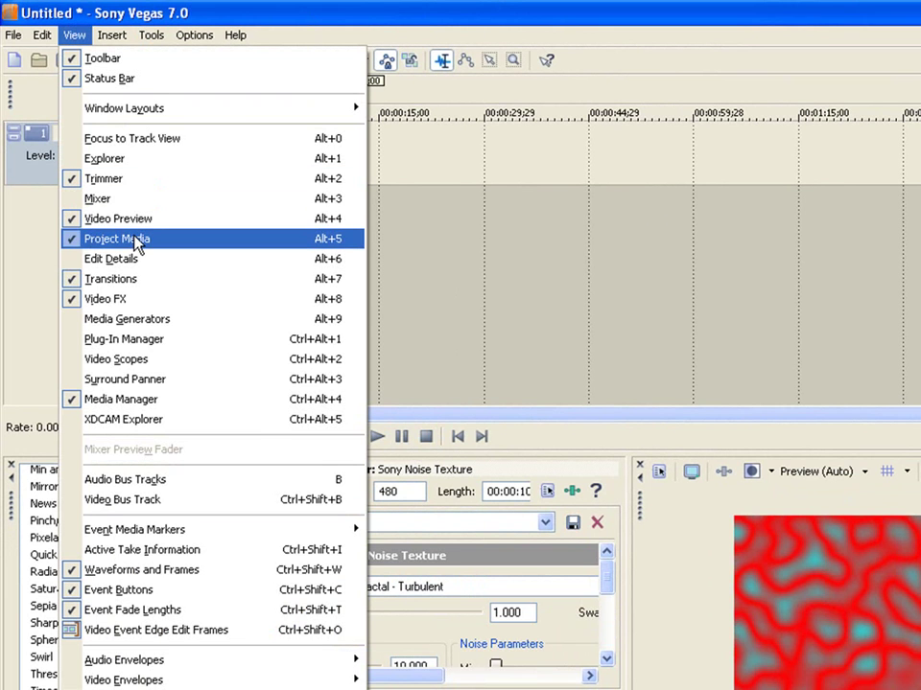
pyautogui.click(153, 316)
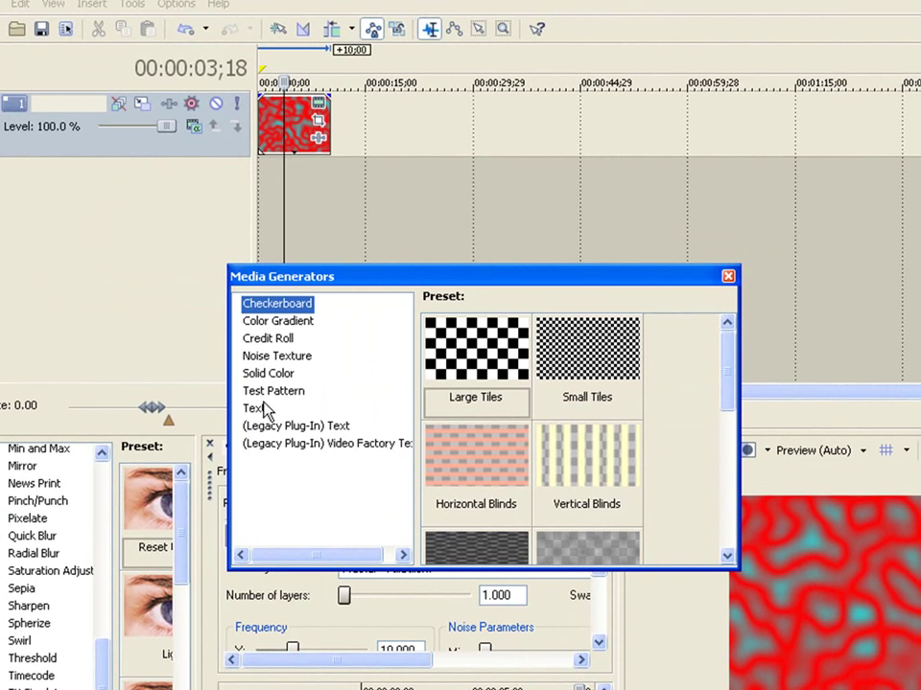
pyautogui.click(255, 410)
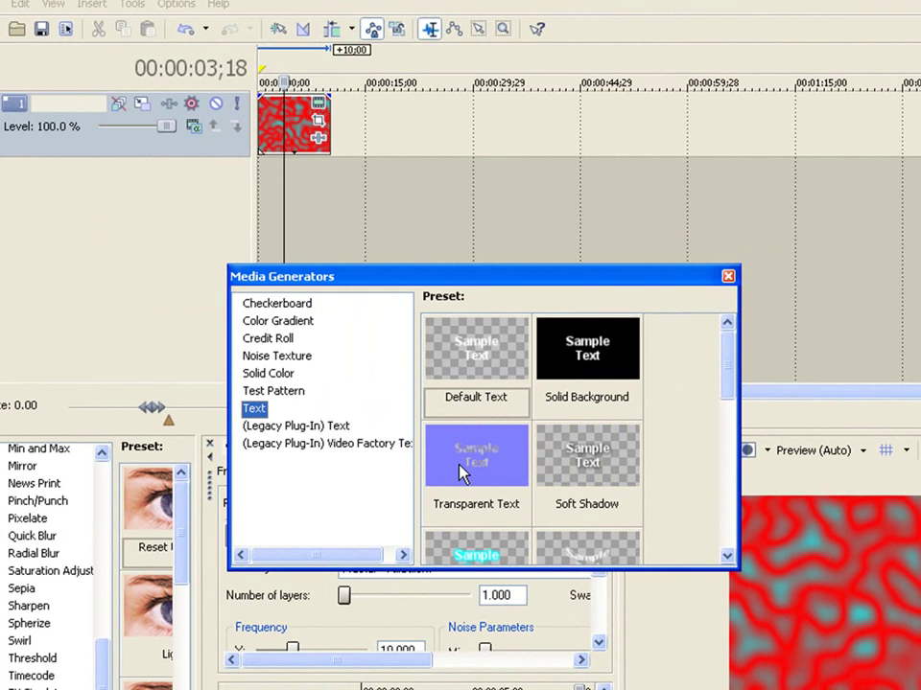
pyautogui.moveTo(735, 364); pyautogui.dragTo(731, 422)
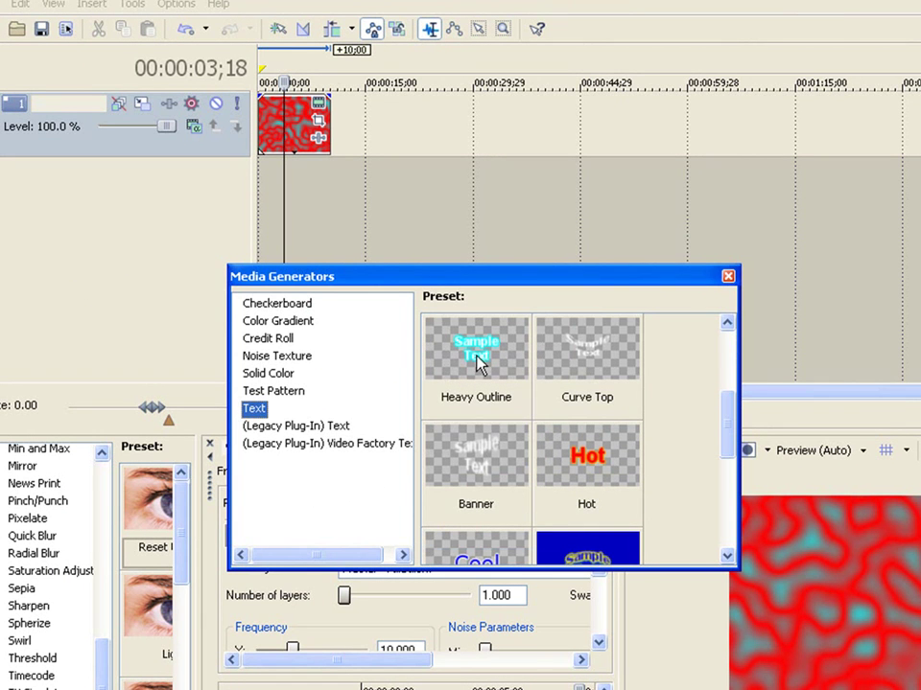
pyautogui.moveTo(476, 362); pyautogui.dragTo(433, 177)
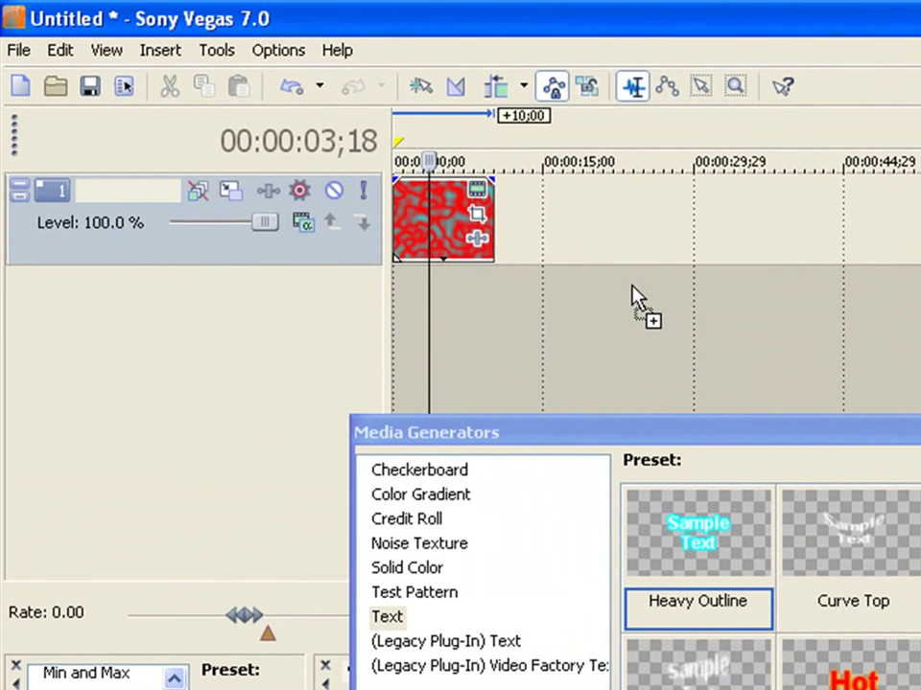
# Move the Sample Text event to a new top track at 00:00:00;00 and loop it
pyautogui.moveTo(635, 298); pyautogui.dragTo(422, 269)
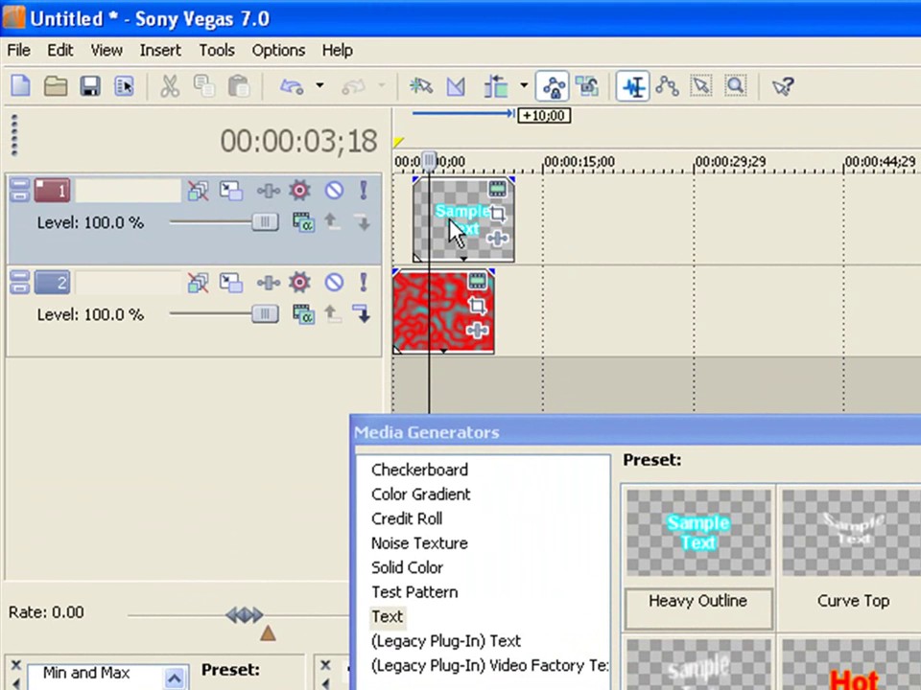
pyautogui.moveTo(450, 230); pyautogui.dragTo(407, 222)
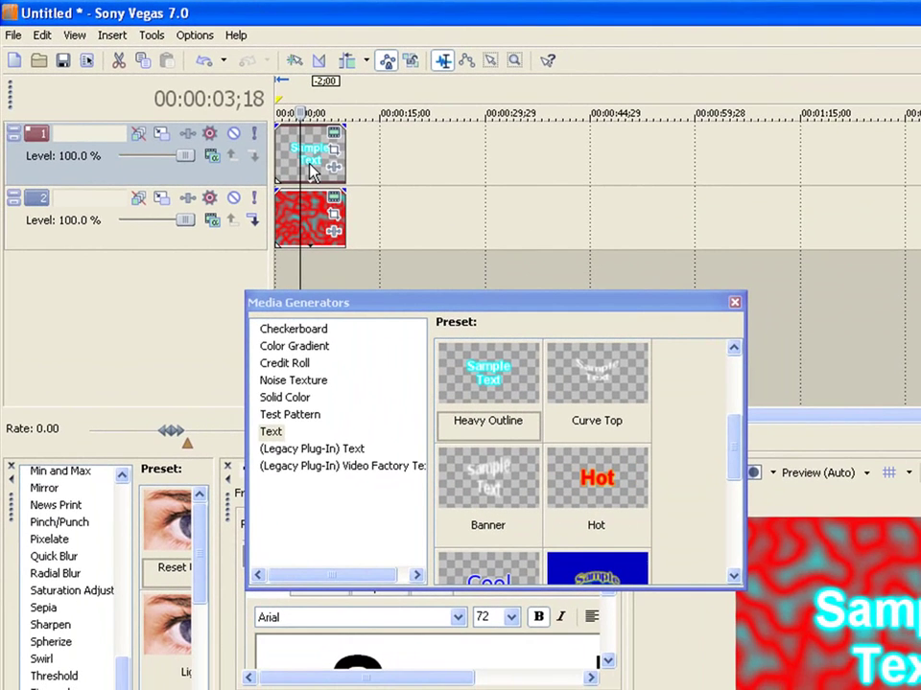
pyautogui.doubleClick(310, 169)
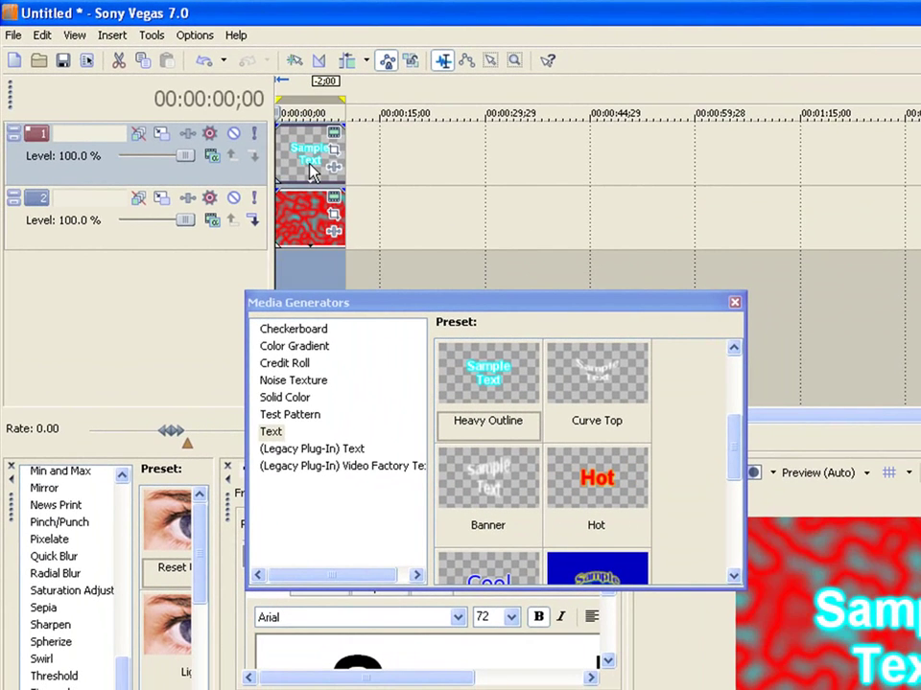
# Close Media Generators and, on the Placement tab, drag the Sample Text box slightly up-left
pyautogui.click(734, 304)
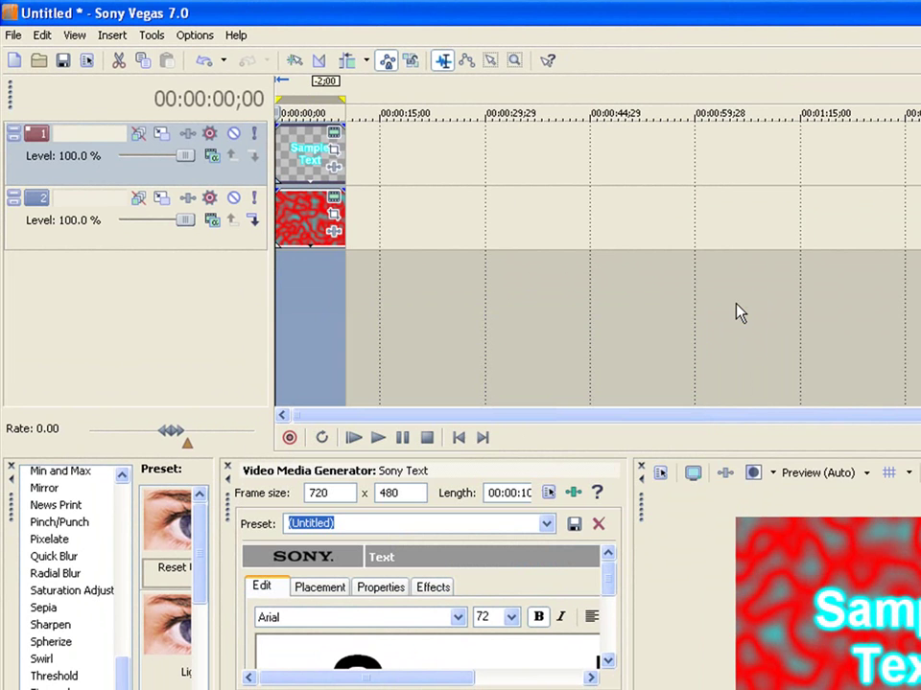
pyautogui.moveTo(606, 587); pyautogui.dragTo(669, 639)
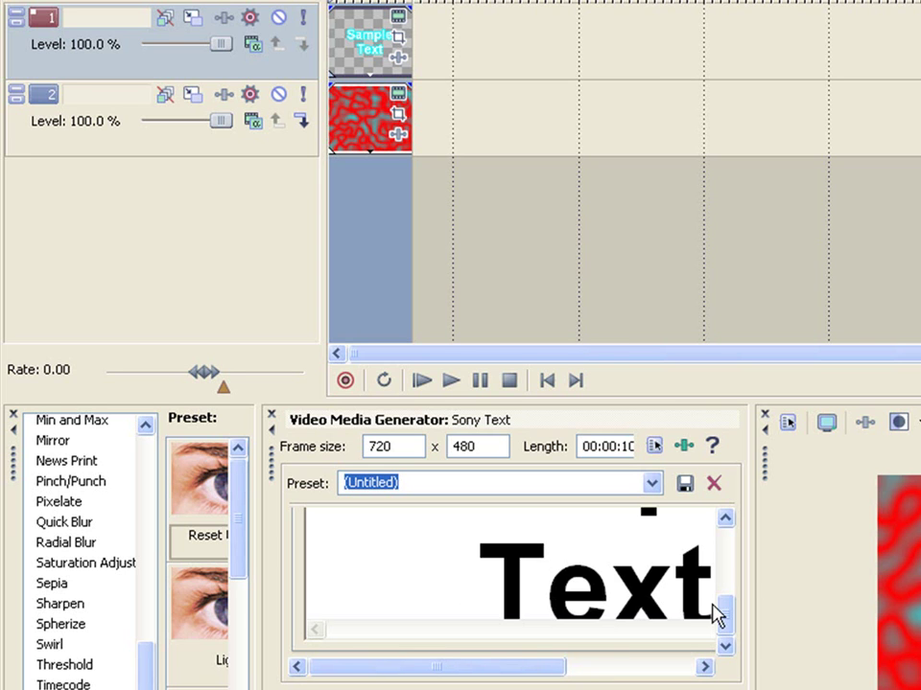
pyautogui.moveTo(729, 619); pyautogui.dragTo(600, 566)
pyautogui.click(383, 559)
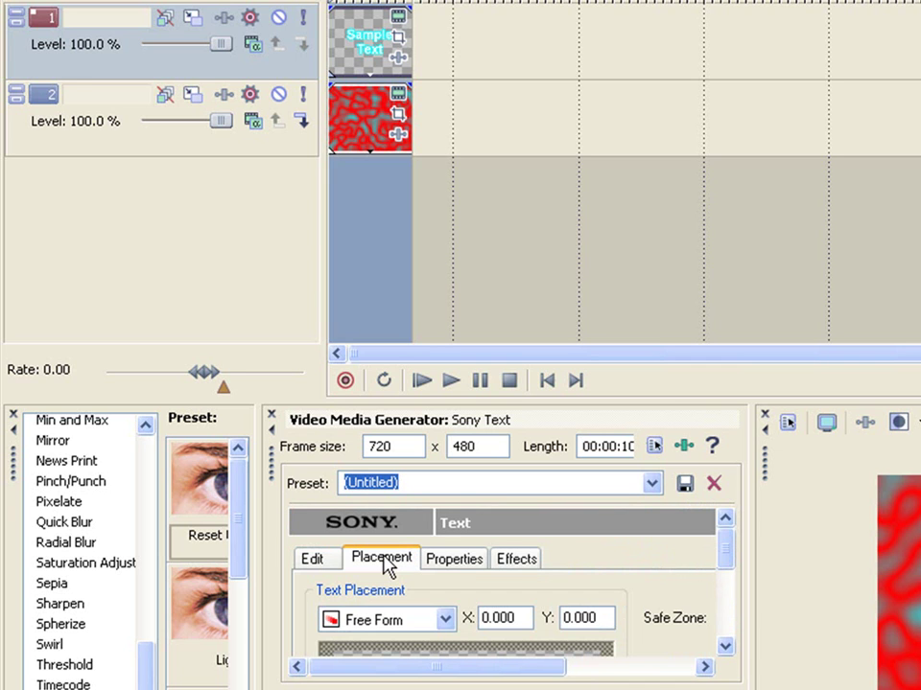
pyautogui.click(721, 579)
pyautogui.moveTo(490, 602); pyautogui.dragTo(436, 568)
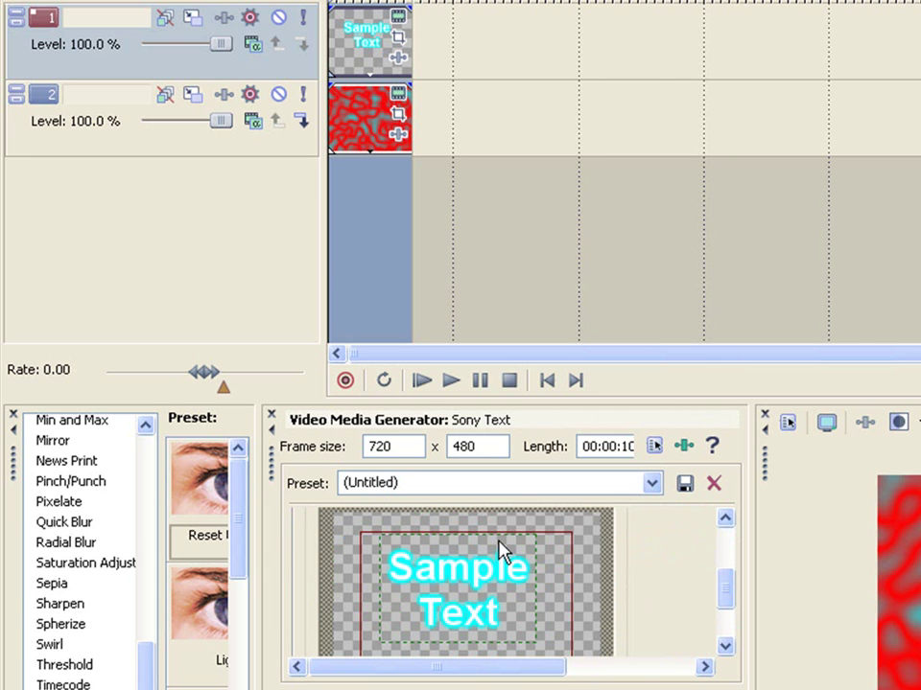
# Apply the Default Text preset so the title becomes plain white 'Sample Text'
pyautogui.click(651, 485)
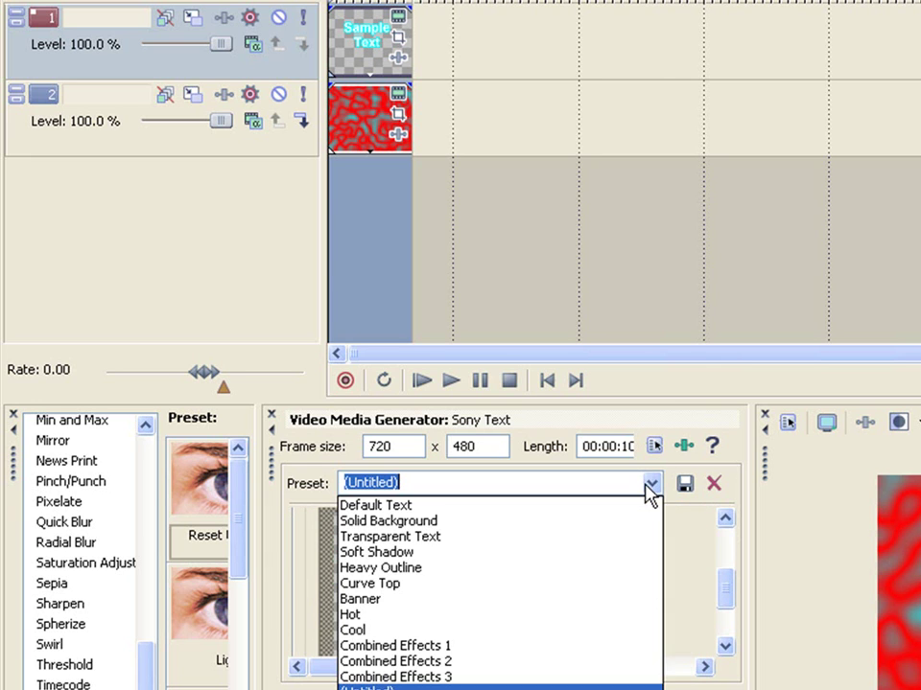
pyautogui.click(411, 503)
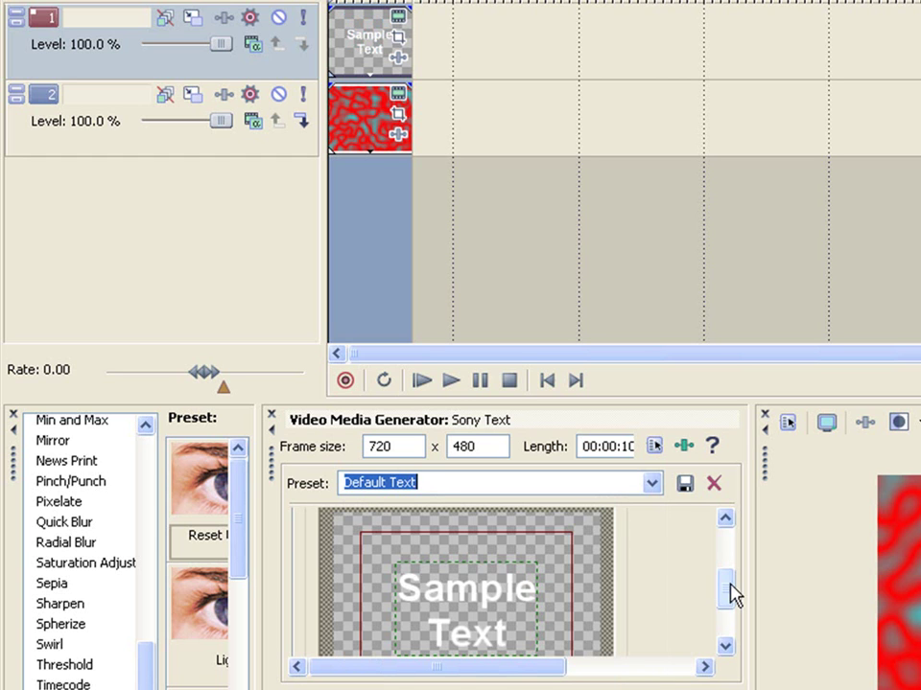
pyautogui.moveTo(731, 594); pyautogui.dragTo(738, 550)
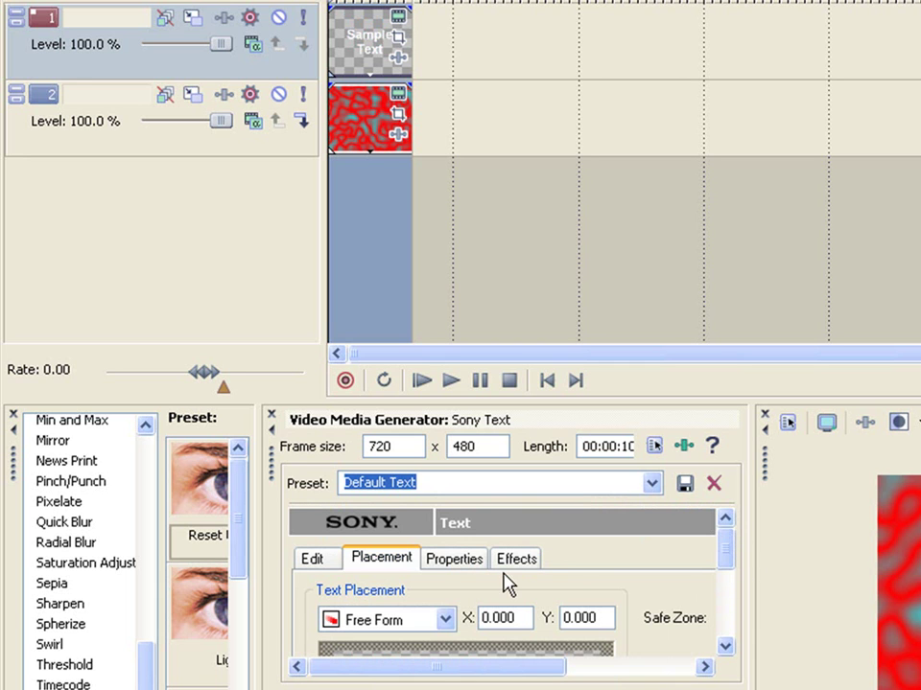
# On the Properties tab, set the text Tracking to 1.074 and Leading to 1.037
pyautogui.click(439, 561)
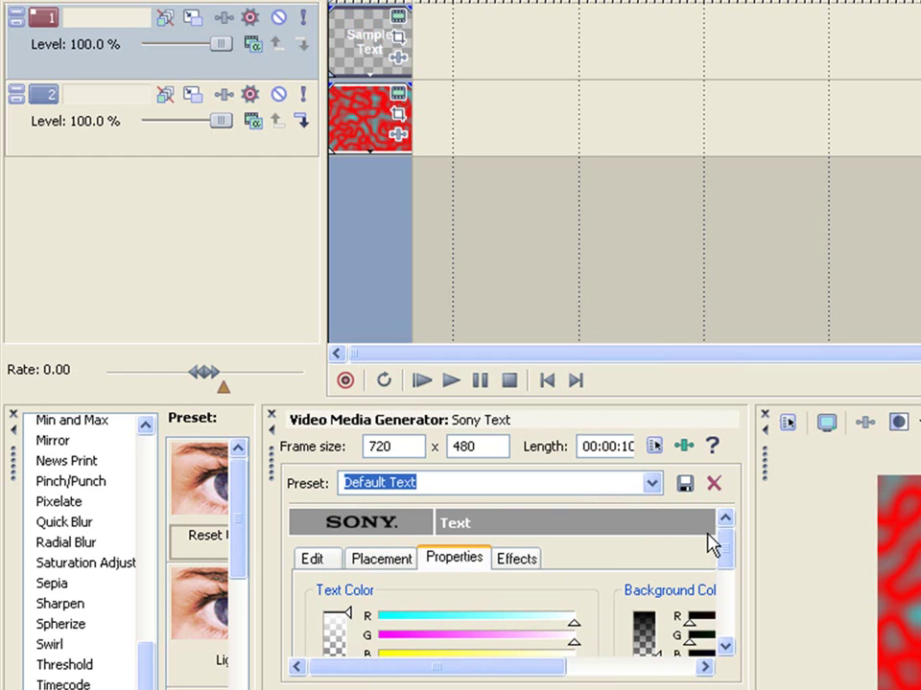
pyautogui.moveTo(735, 564); pyautogui.dragTo(734, 636)
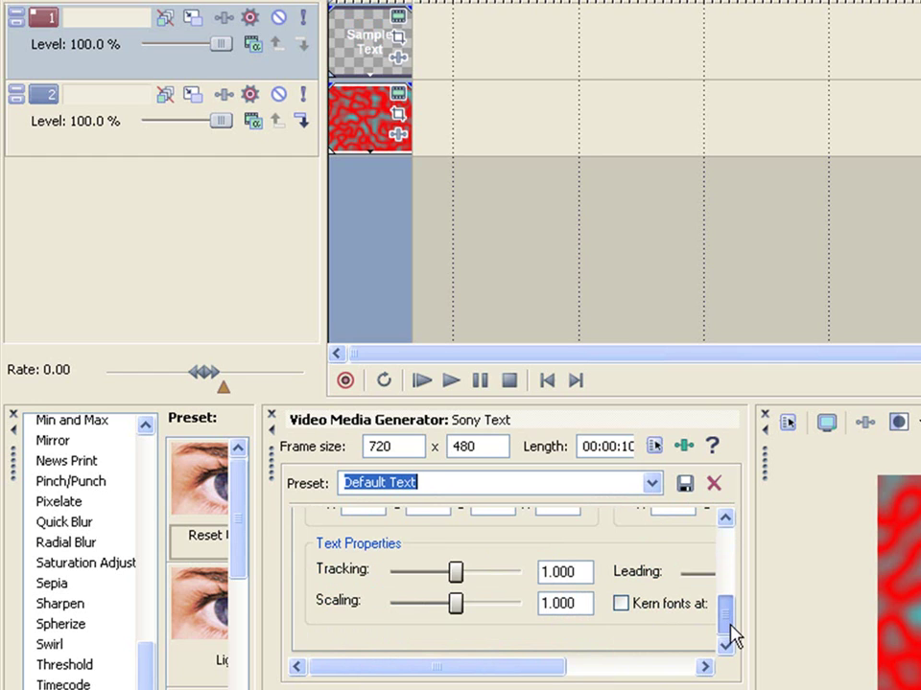
pyautogui.scroll(1, 502, 614)
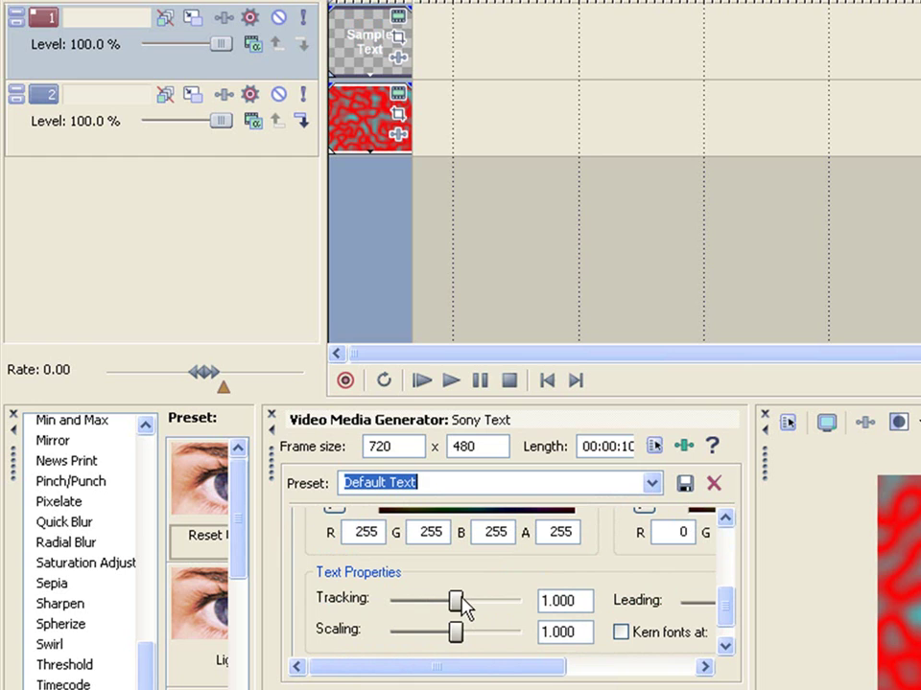
pyautogui.click(458, 601)
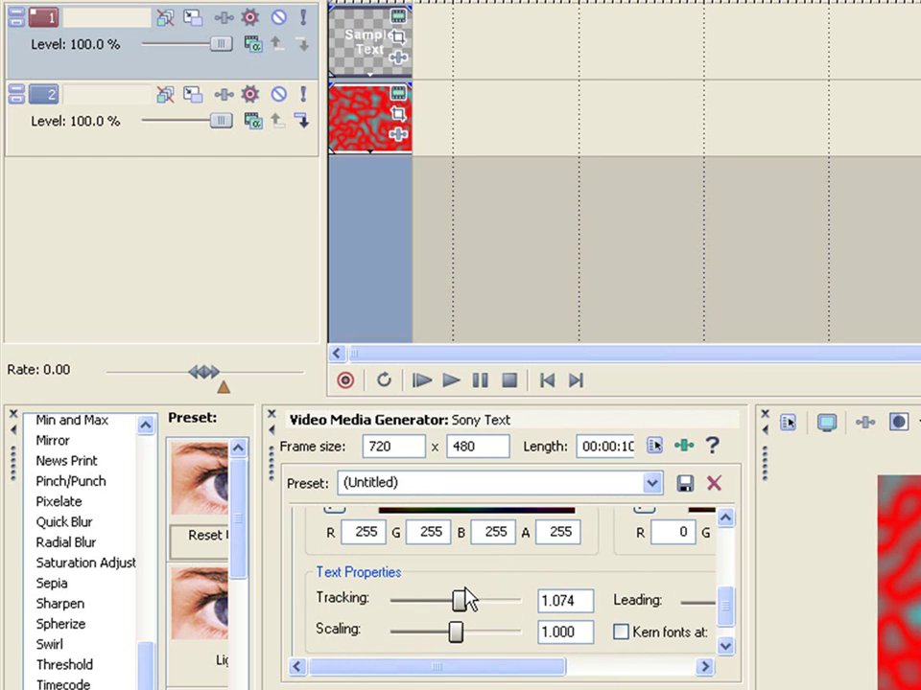
pyautogui.moveTo(467, 599)
pyautogui.mouseDown()
pyautogui.moveTo(473, 594)
pyautogui.moveTo(459, 598)
pyautogui.mouseUp()
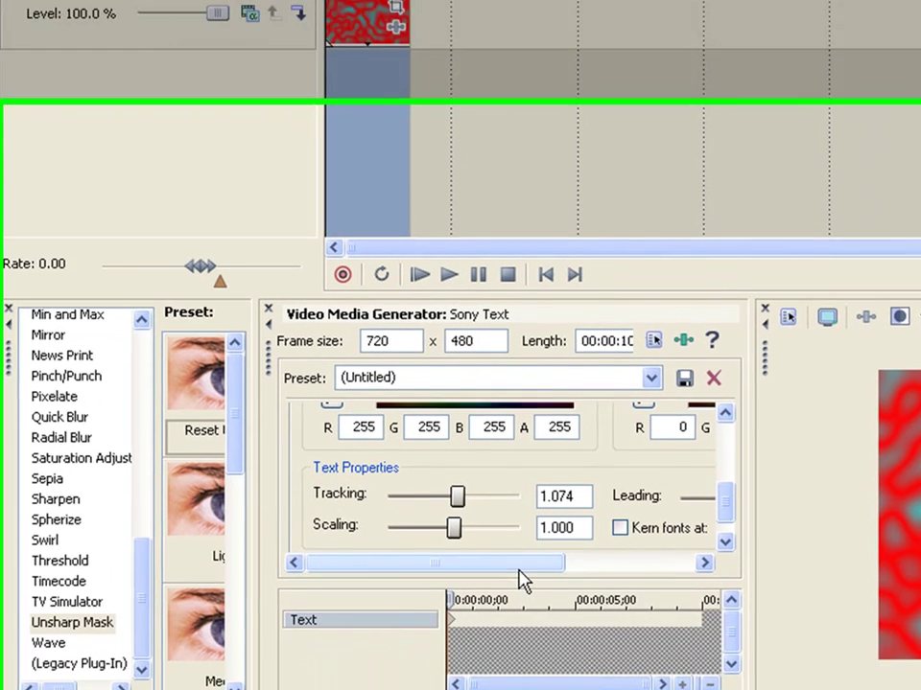
pyautogui.moveTo(519, 666); pyautogui.dragTo(566, 667)
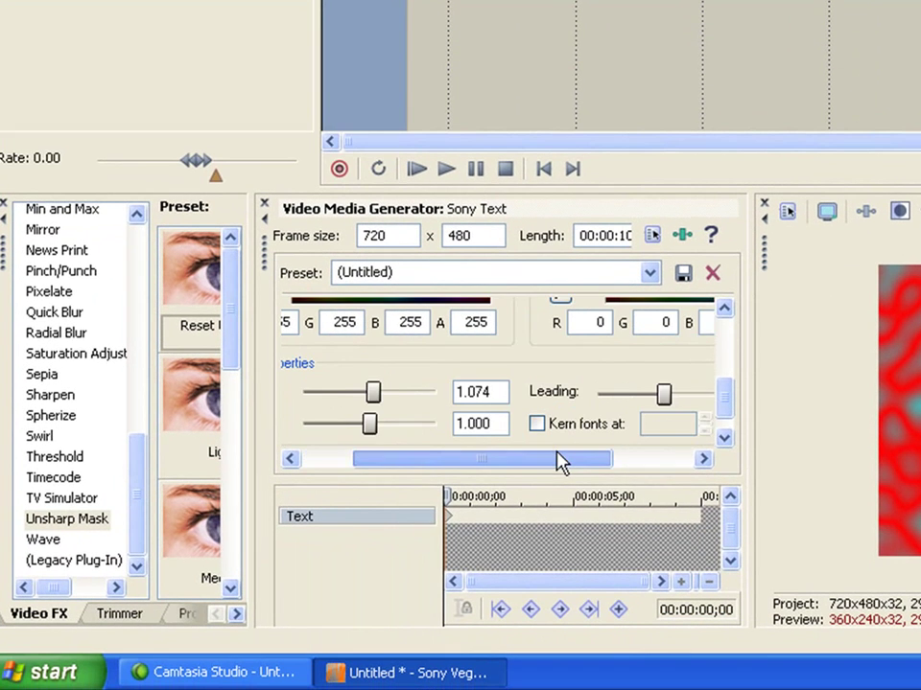
pyautogui.moveTo(561, 463); pyautogui.dragTo(641, 462)
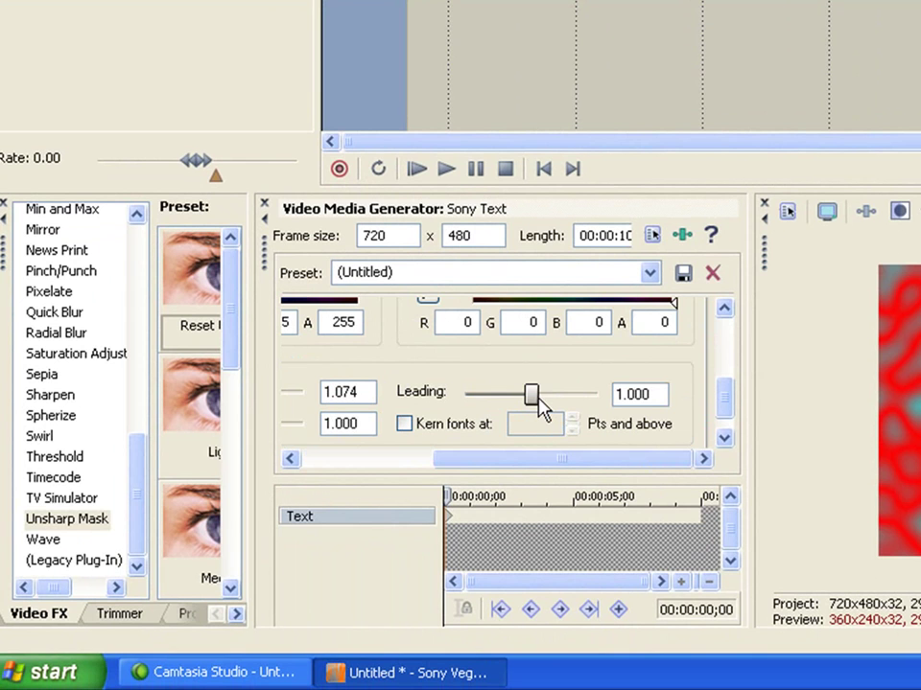
pyautogui.moveTo(533, 395)
pyautogui.mouseDown()
pyautogui.moveTo(551, 395)
pyautogui.moveTo(543, 404)
pyautogui.moveTo(536, 392)
pyautogui.mouseUp()
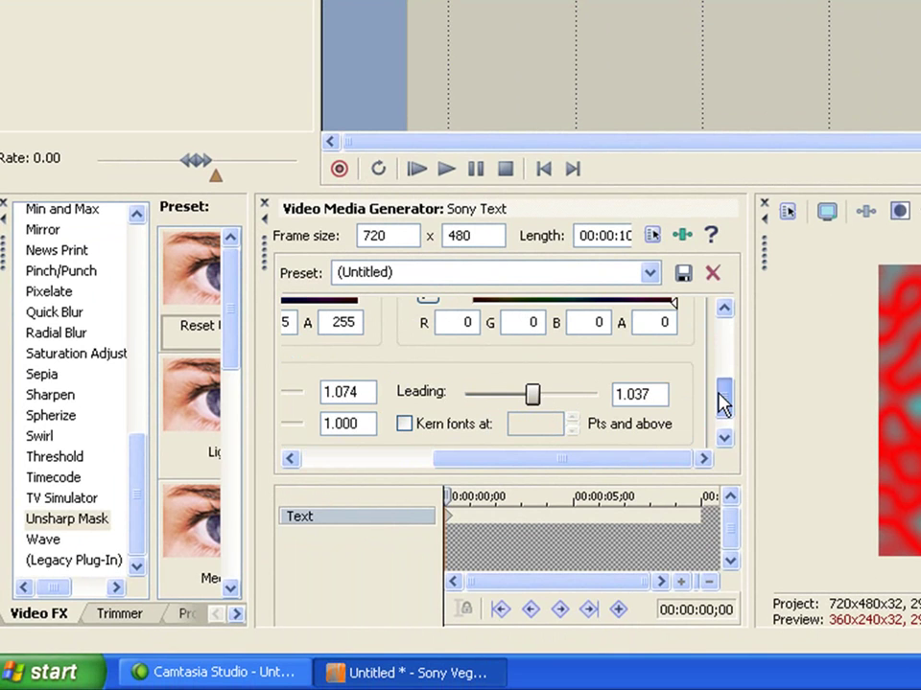
pyautogui.moveTo(723, 403); pyautogui.dragTo(698, 434)
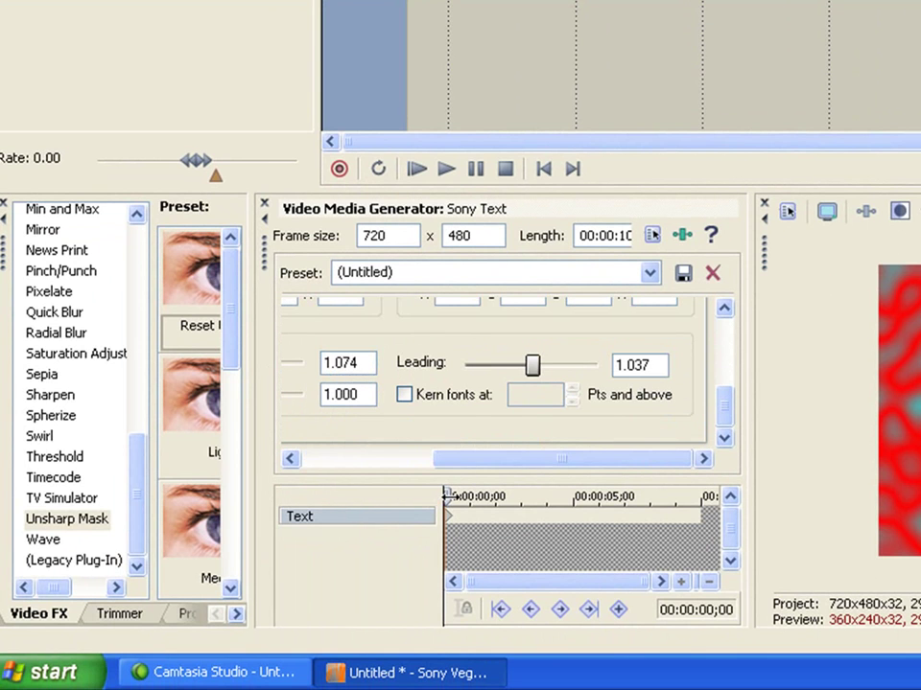
# Add a 00:00:10;00 keyframe with Scaling 3.775, Tracking 2.000 and higher Leading
pyautogui.moveTo(447, 494); pyautogui.dragTo(858, 540)
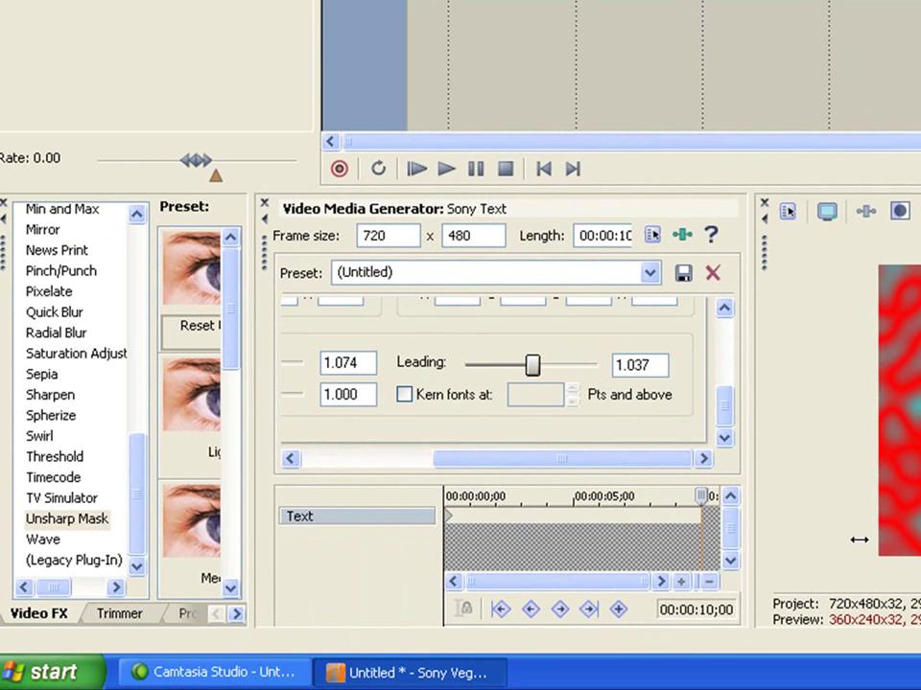
pyautogui.click(620, 609)
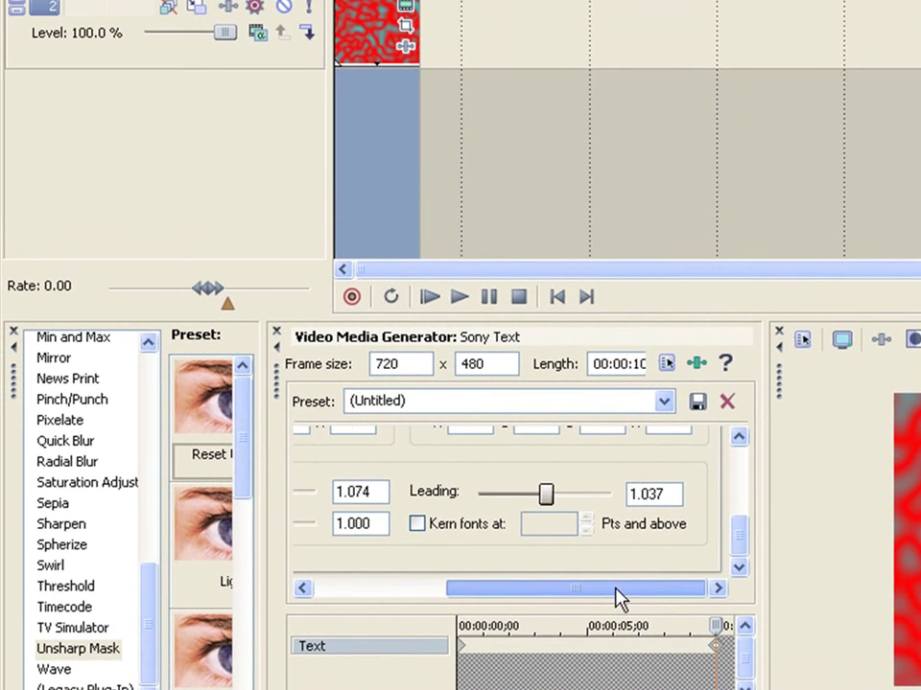
pyautogui.moveTo(619, 599); pyautogui.dragTo(537, 600)
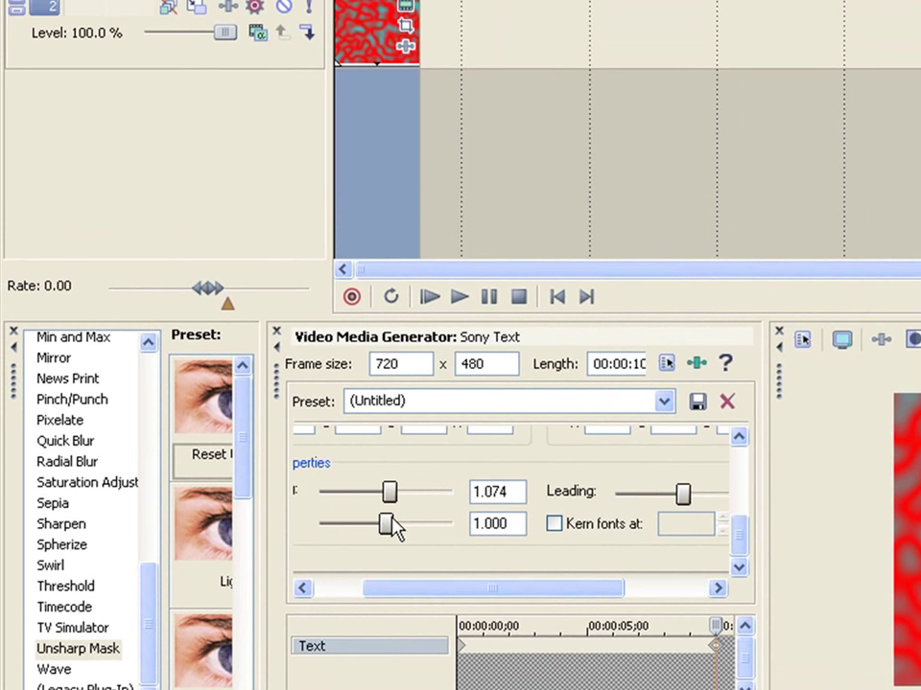
pyautogui.moveTo(386, 524); pyautogui.dragTo(448, 535)
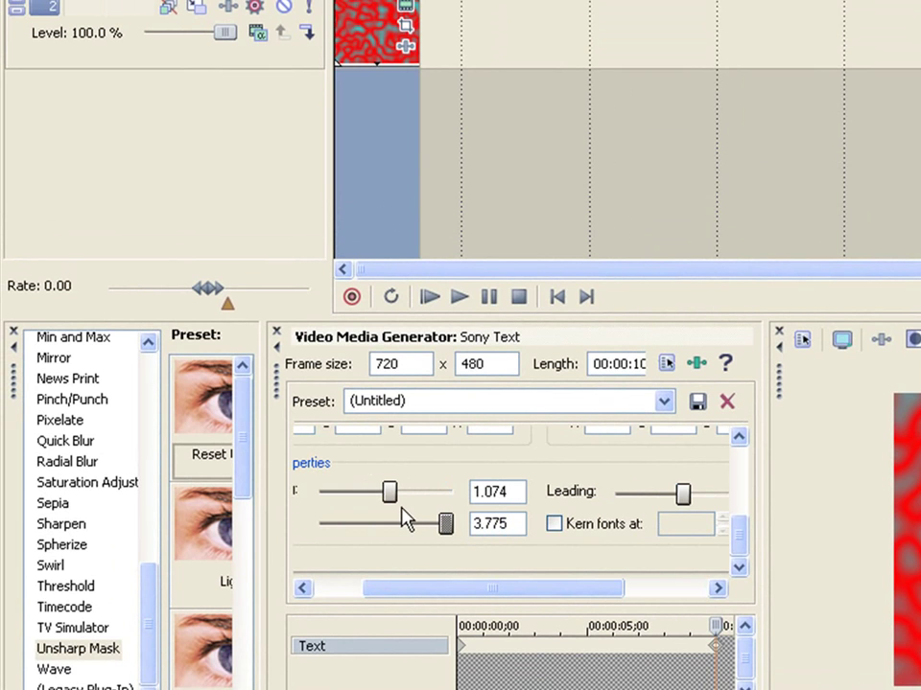
pyautogui.moveTo(388, 496); pyautogui.dragTo(467, 509)
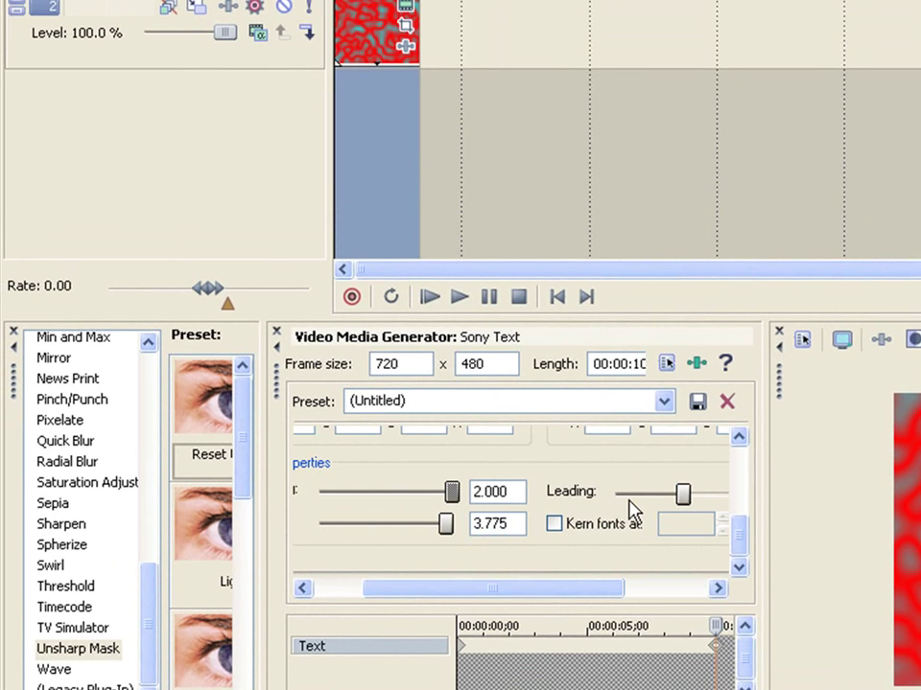
pyautogui.moveTo(676, 487); pyautogui.dragTo(750, 425)
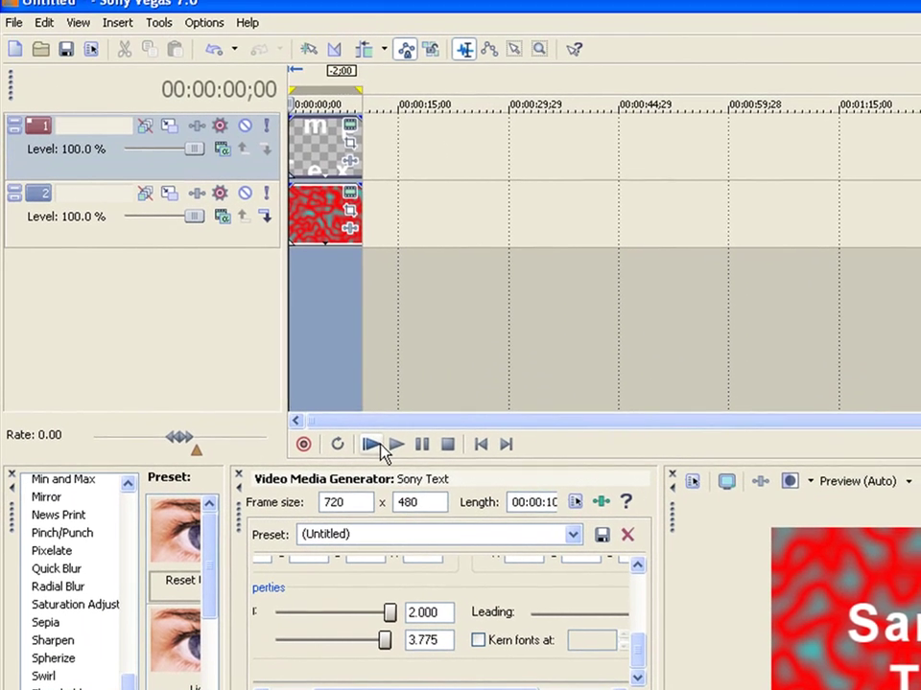
pyautogui.click(430, 302)
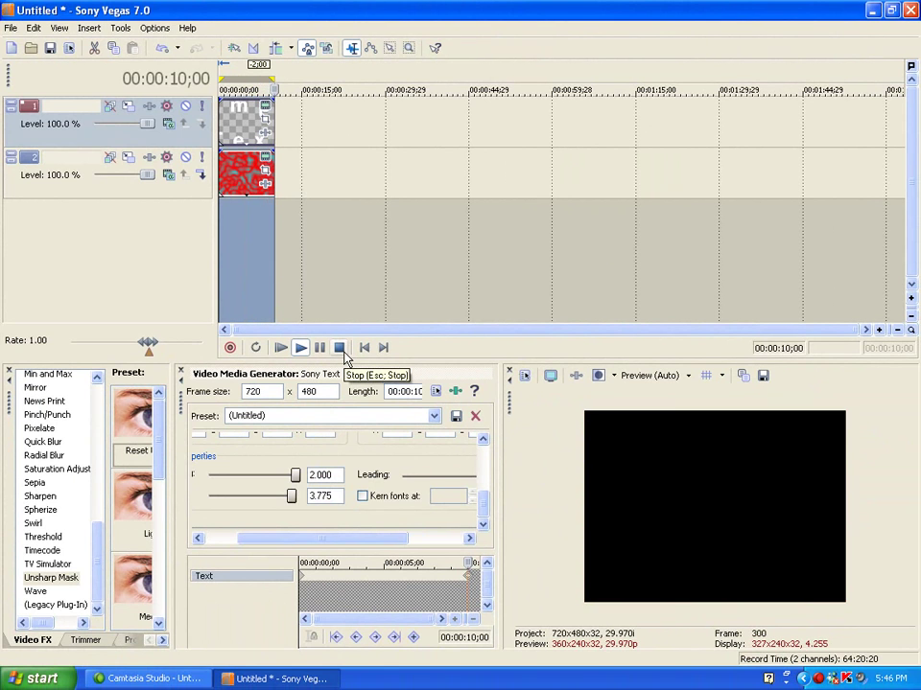
pyautogui.click(340, 348)
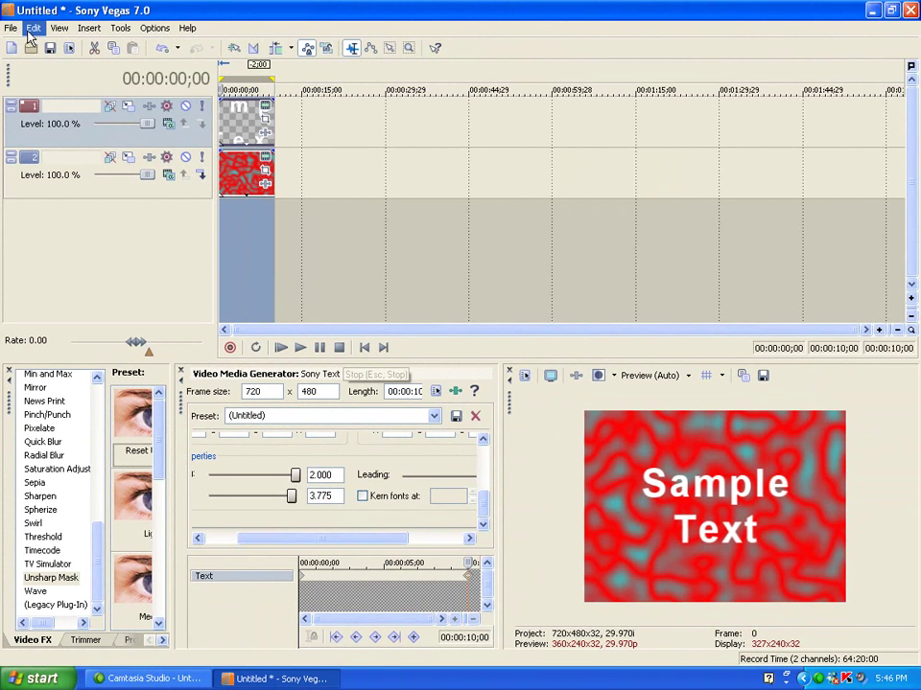